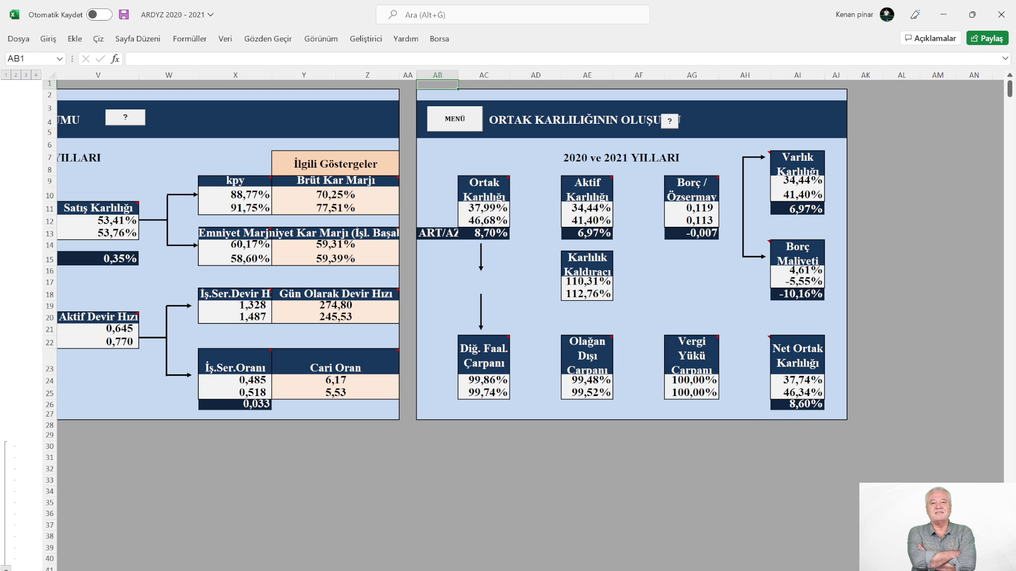
Review the REEL SATIŞ section's real sales, exports and growth comments, and return to the main menu from the break-even analysis
{"action": "scroll", "coordinate": [684, 317], "scroll_direction": "left", "scroll_amount": 10}
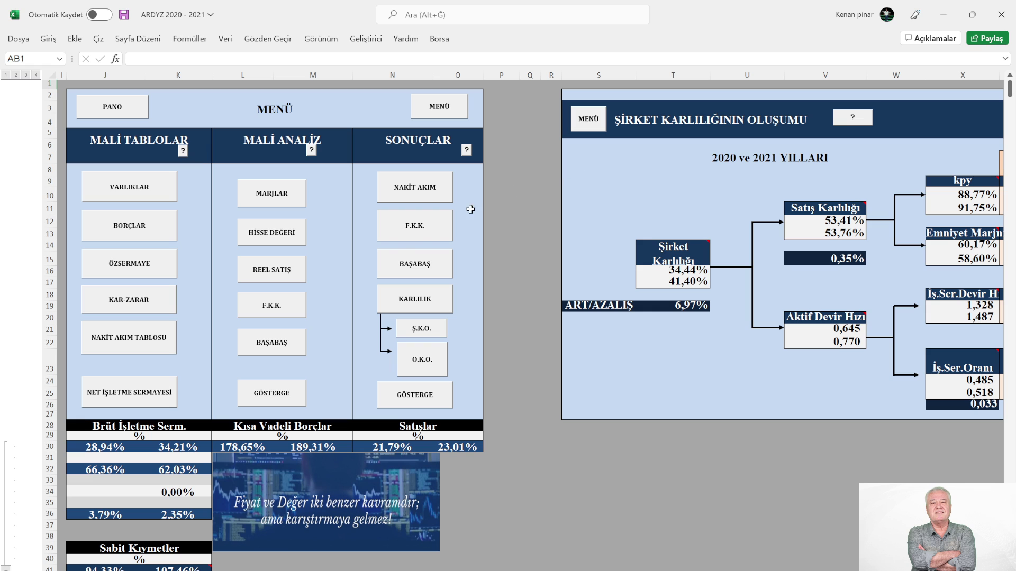
{"action": "left_click", "coordinate": [272, 279]}
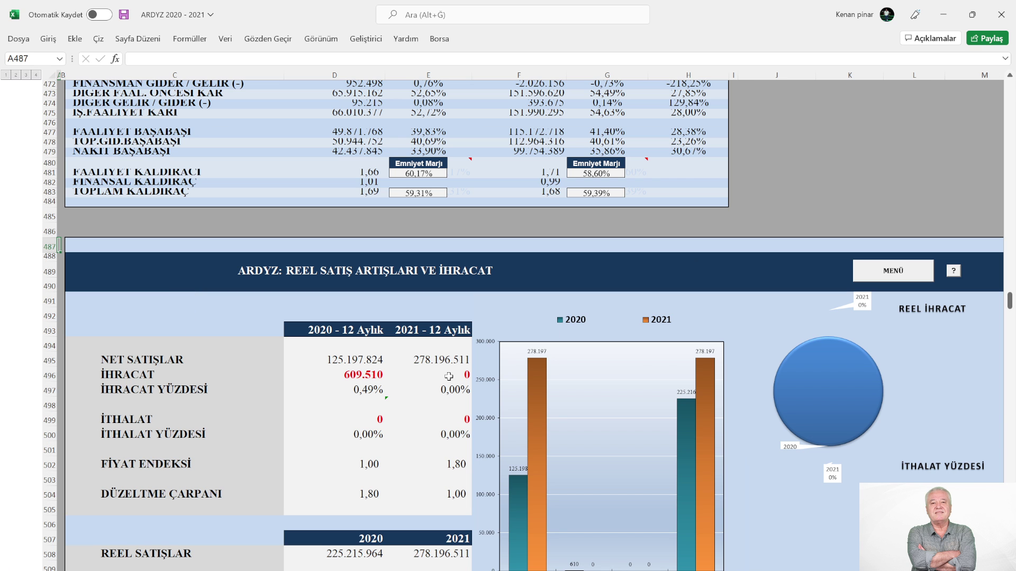
{"action": "scroll", "coordinate": [690, 358], "scroll_direction": "down", "scroll_amount": 3}
{"action": "scroll", "coordinate": [689, 358], "scroll_direction": "down", "scroll_amount": 1}
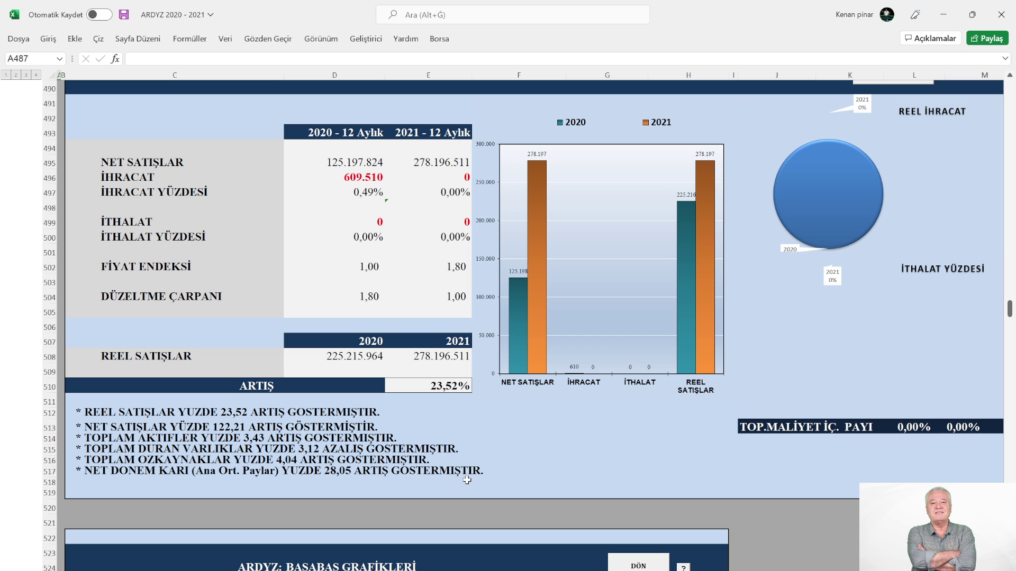
{"action": "left_click", "coordinate": [637, 566]}
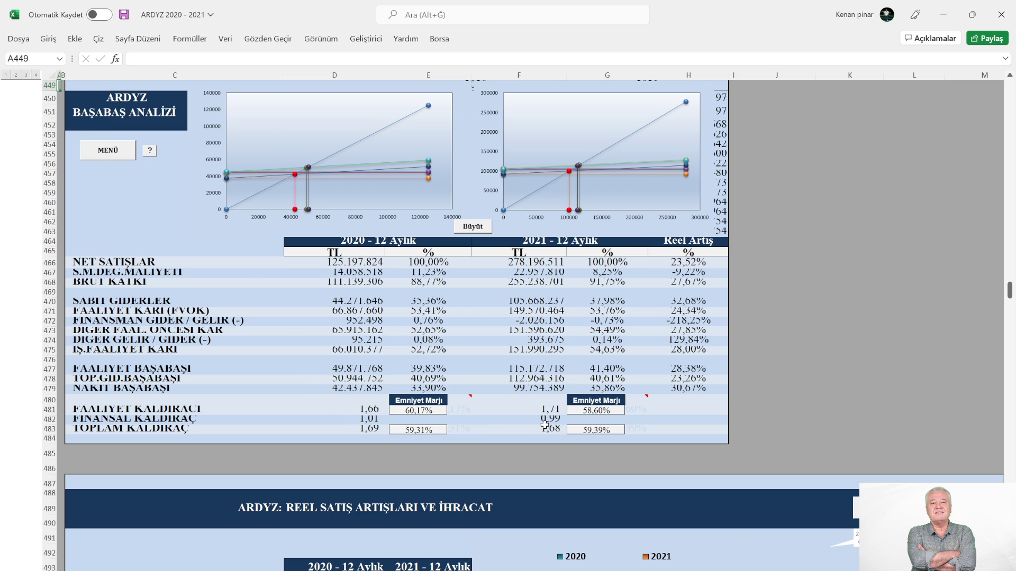
{"action": "left_click", "coordinate": [106, 151]}
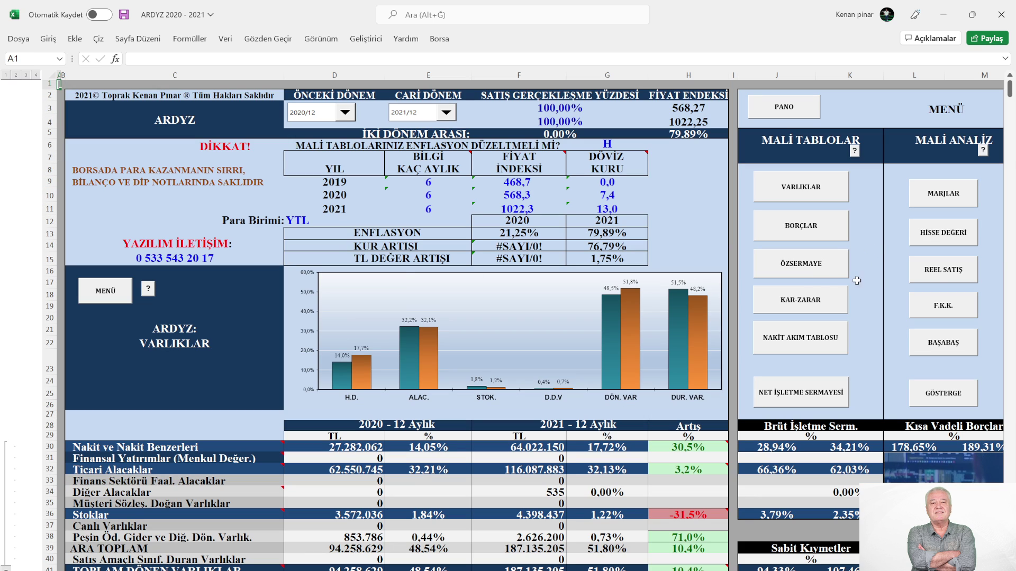
In the HİSSE DEĞERİ section, set the date for the share's daily closing price to 19.01.2022
{"action": "left_click", "coordinate": [944, 236]}
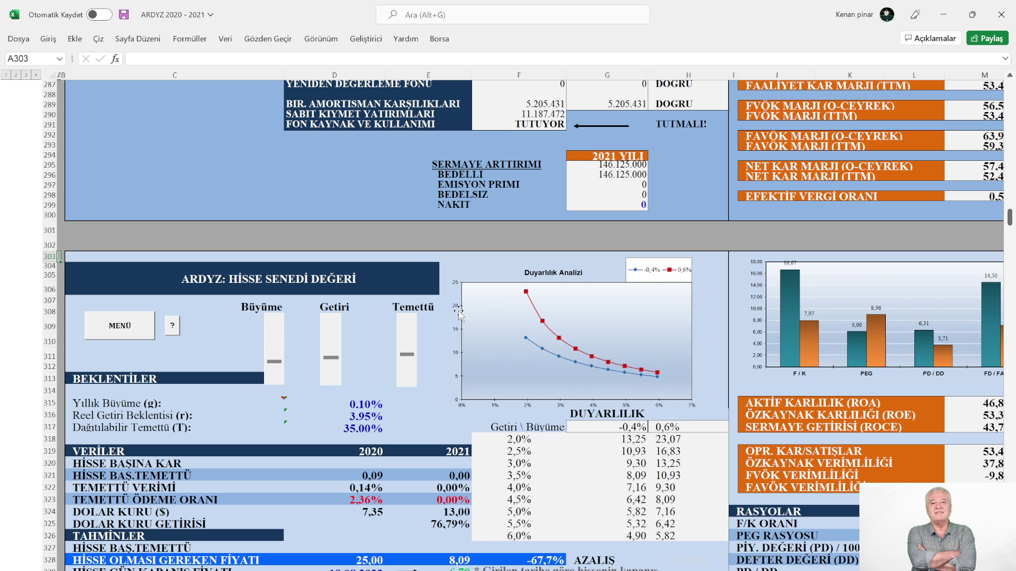
{"action": "scroll", "coordinate": [458, 313], "scroll_direction": "down", "scroll_amount": 2}
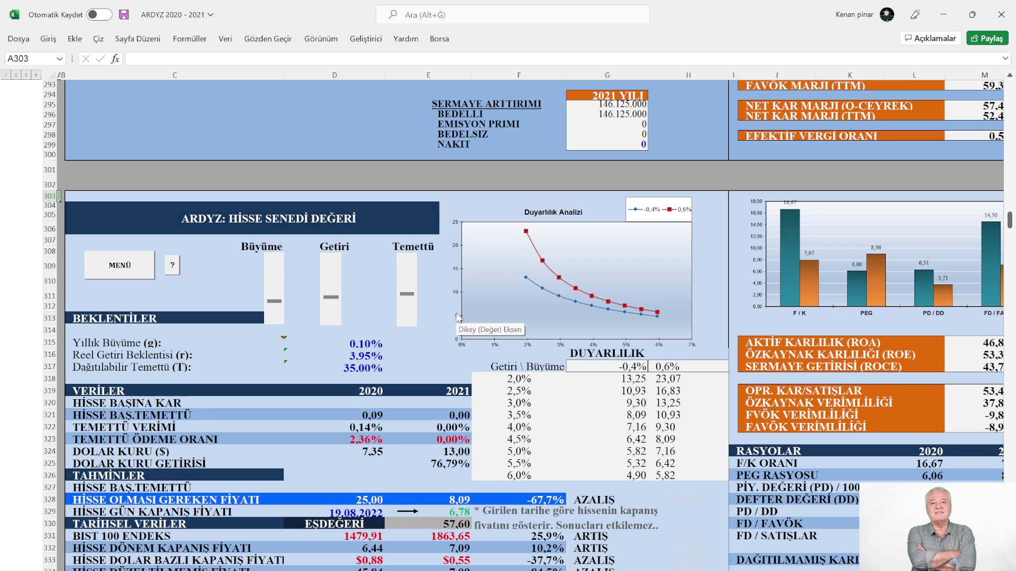
{"action": "scroll", "coordinate": [459, 313], "scroll_direction": "down", "scroll_amount": 2}
{"action": "scroll", "coordinate": [457, 316], "scroll_direction": "down", "scroll_amount": 3}
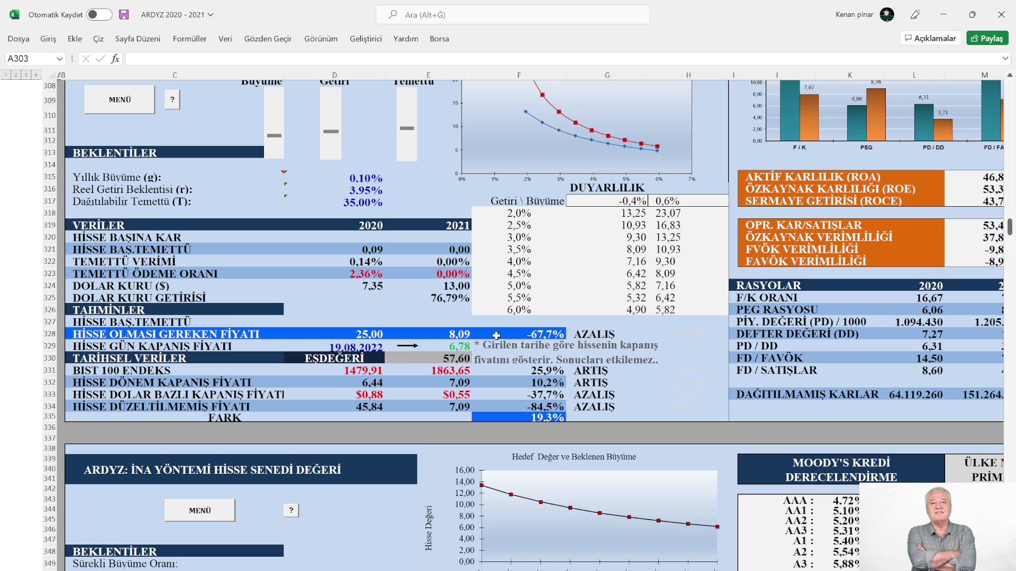
{"action": "left_click", "coordinate": [357, 348]}
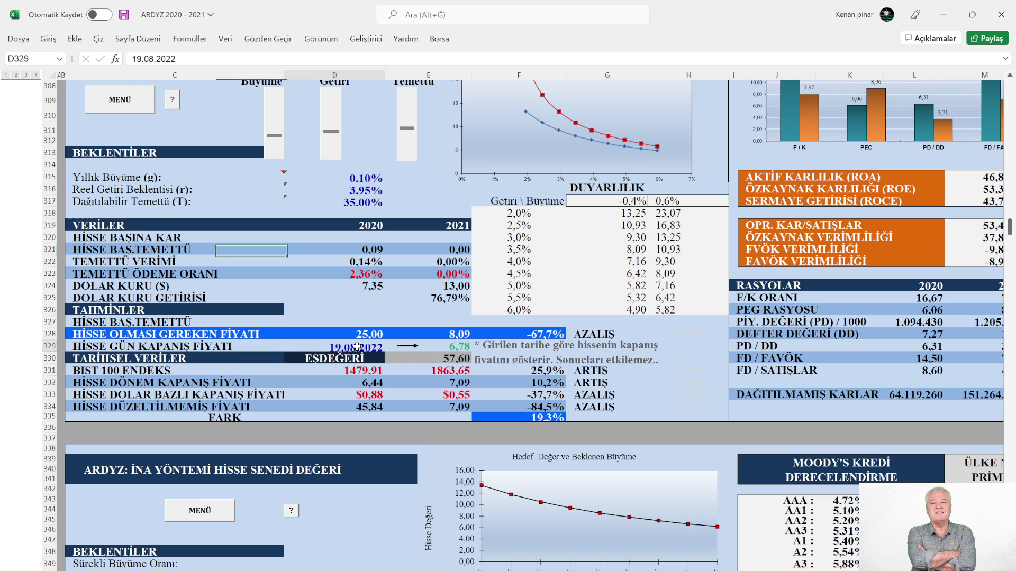
{"action": "left_click", "coordinate": [154, 59]}
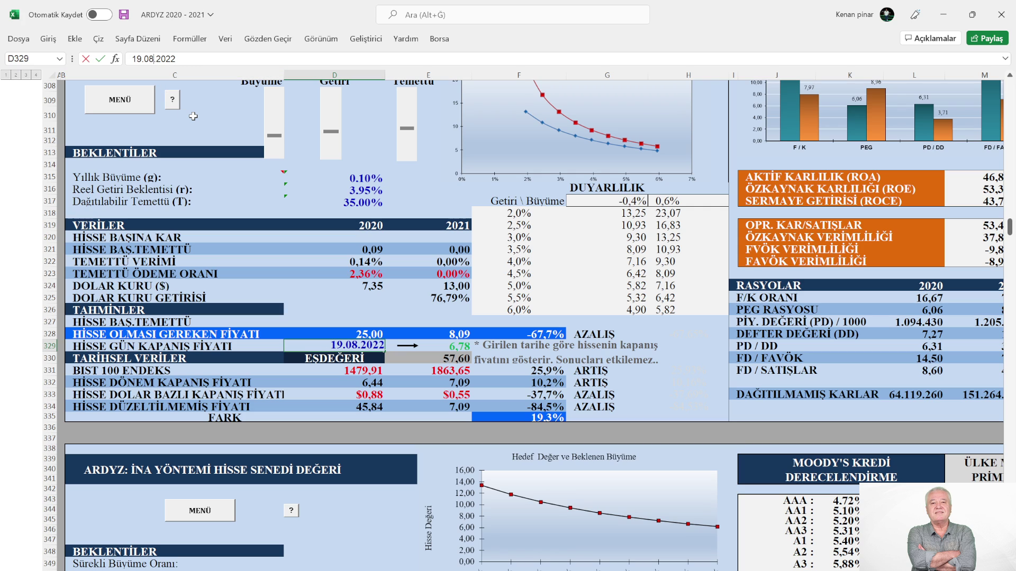
{"action": "key", "text": "BackSpace"}
{"action": "type", "text": "1"}
{"action": "key", "text": "Return"}
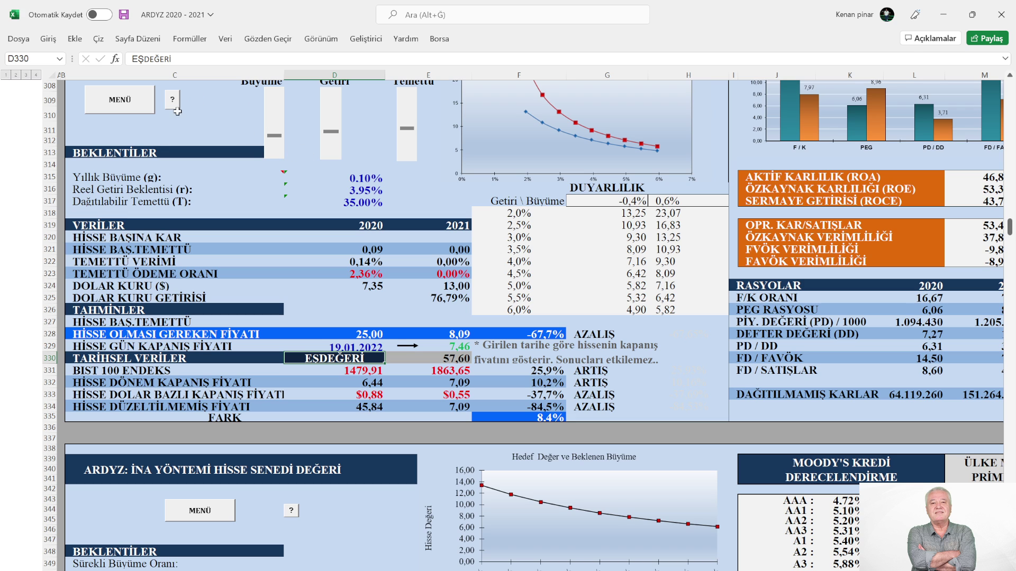
Compare the target share price from the İNA method with the HİSSE SENEDİ DEĞERİ section, and return to the main menu
{"action": "scroll", "coordinate": [247, 211], "scroll_direction": "down", "scroll_amount": 4}
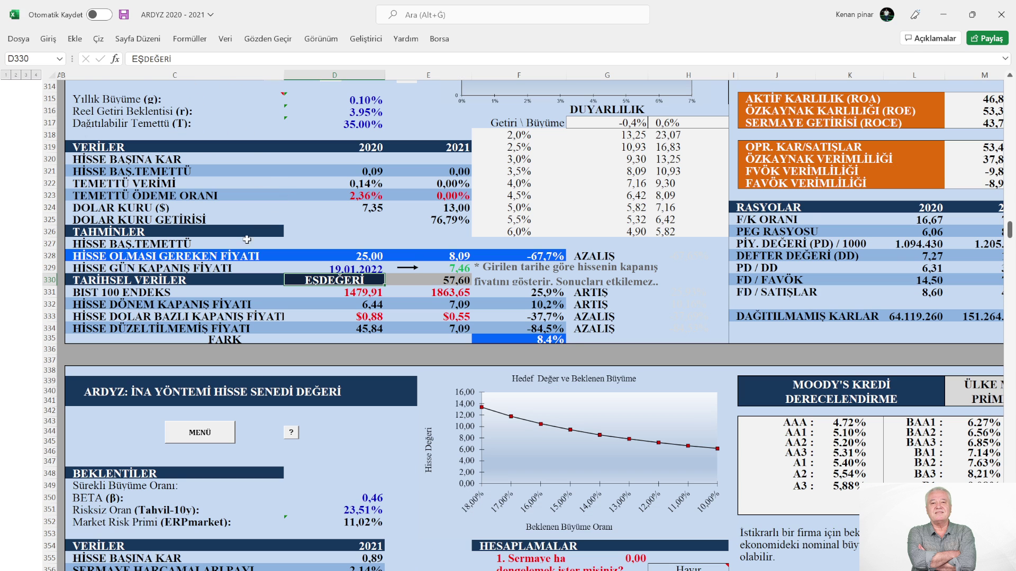
{"action": "scroll", "coordinate": [187, 228], "scroll_direction": "down", "scroll_amount": 2}
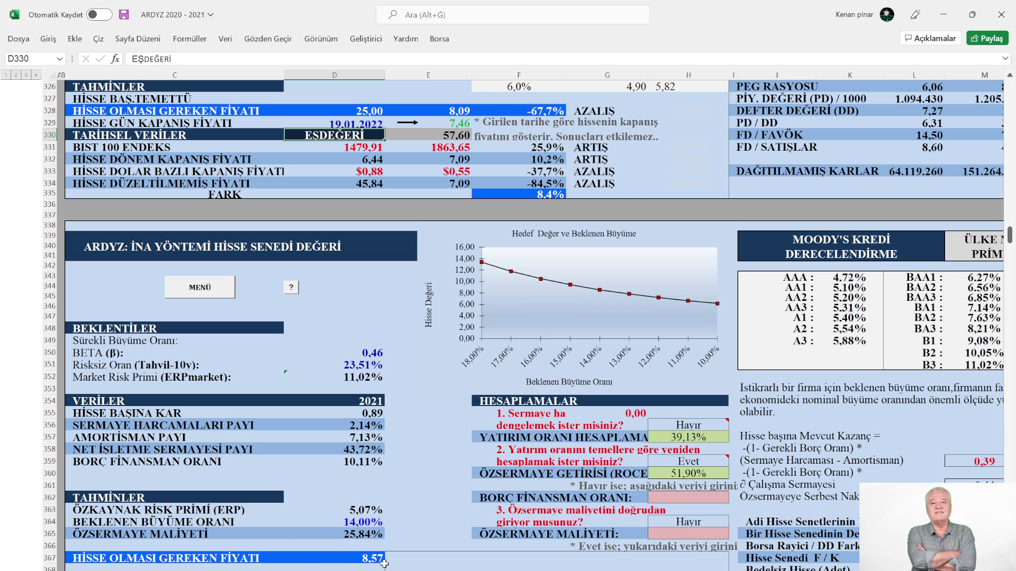
{"action": "scroll", "coordinate": [422, 525], "scroll_direction": "up", "scroll_amount": 1}
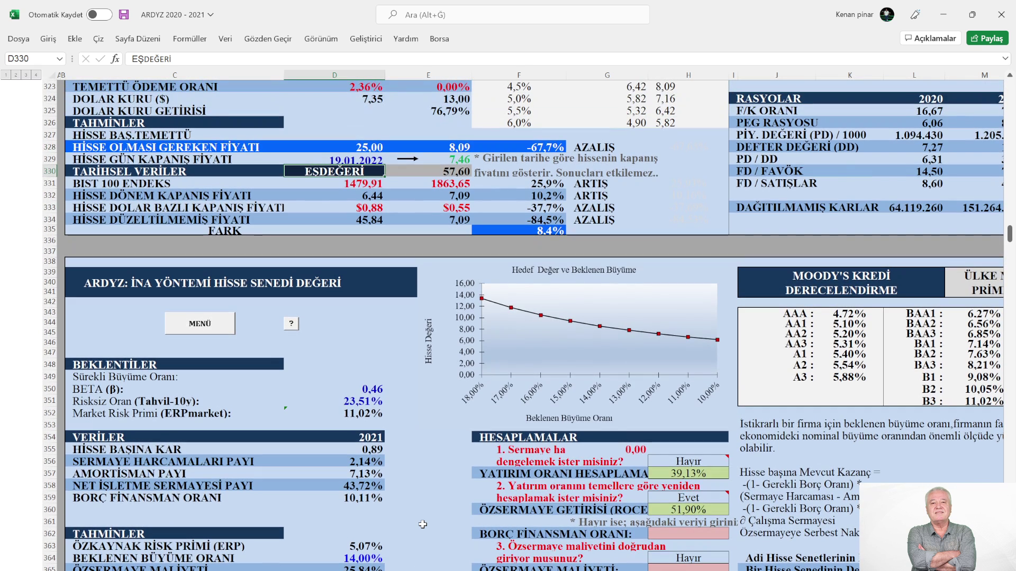
{"action": "scroll", "coordinate": [389, 511], "scroll_direction": "up", "scroll_amount": 1}
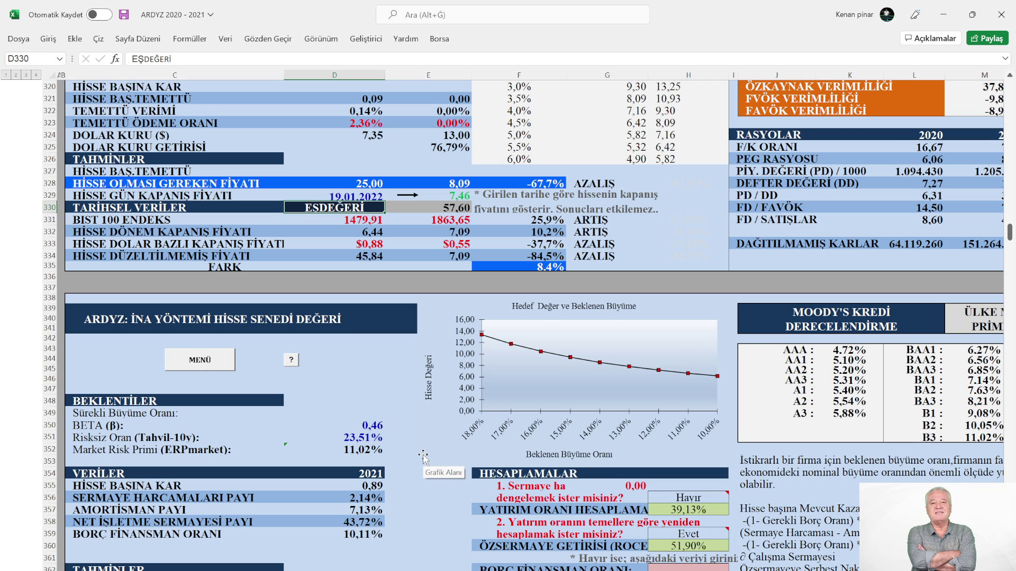
{"action": "scroll", "coordinate": [426, 453], "scroll_direction": "up", "scroll_amount": 4}
{"action": "scroll", "coordinate": [423, 456], "scroll_direction": "up", "scroll_amount": 2}
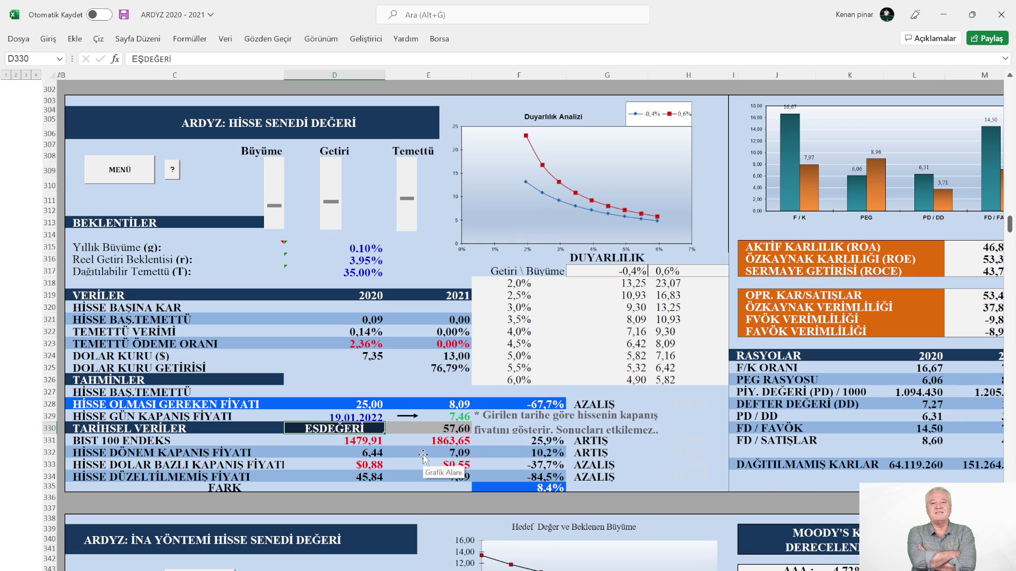
{"action": "left_click", "coordinate": [117, 173]}
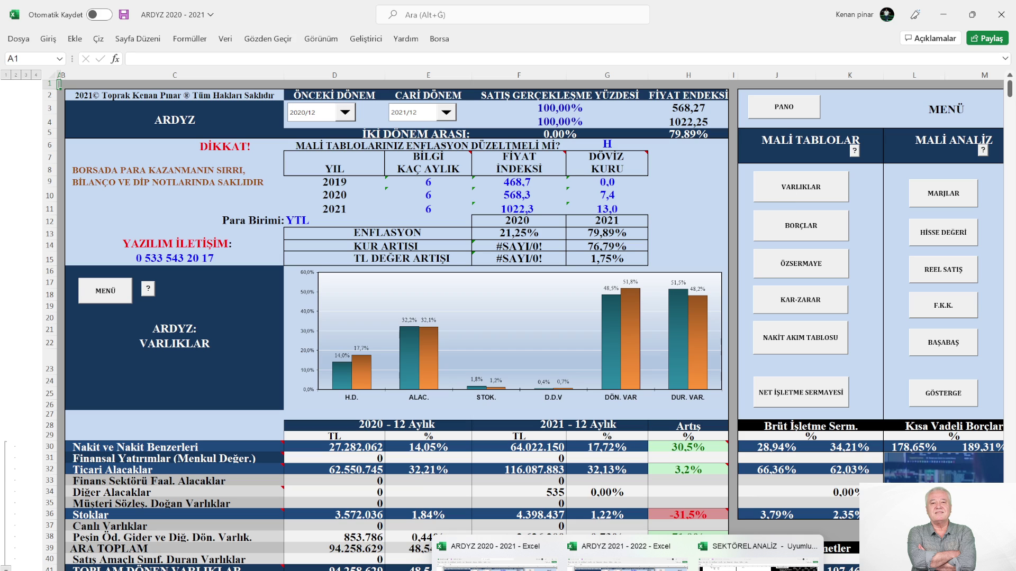
Switch to the ARDYZ 2021 - 2022 workbook and examine the VARLIKLAR table's current, fixed and total asset changes
{"action": "left_click", "coordinate": [619, 551]}
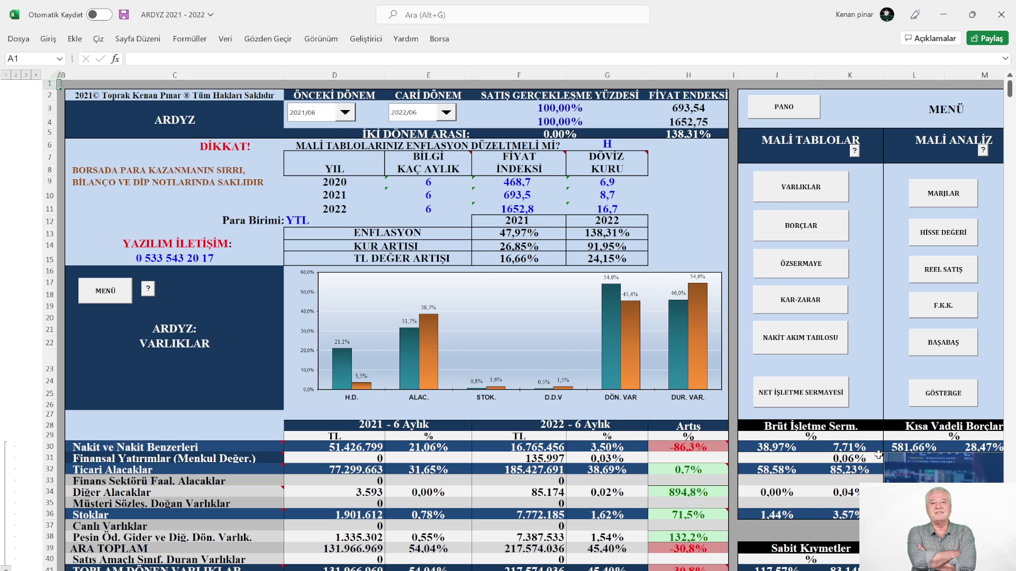
{"action": "key", "text": "Down"}
{"action": "scroll", "coordinate": [506, 269], "scroll_direction": "down", "scroll_amount": 5}
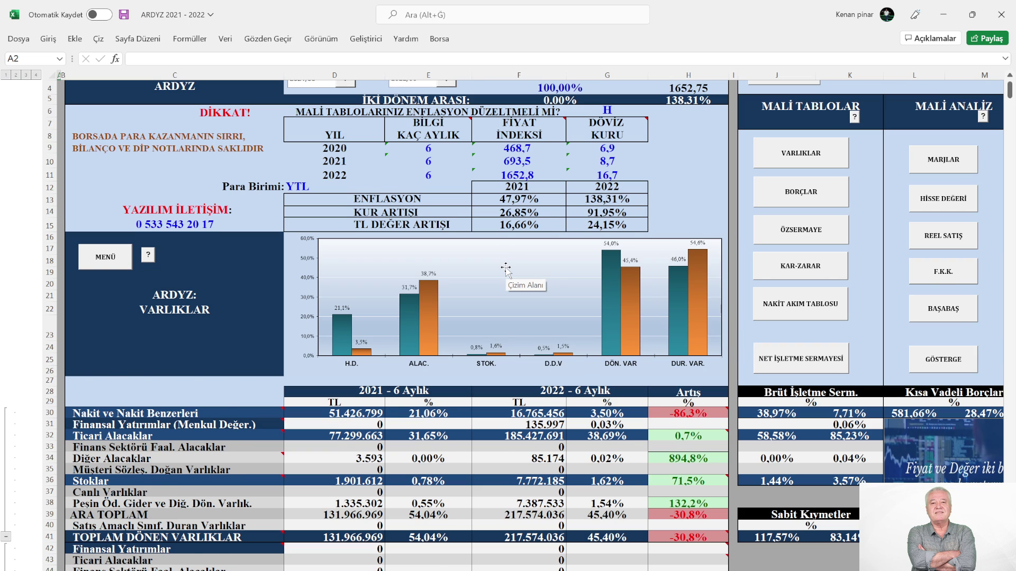
{"action": "scroll", "coordinate": [505, 269], "scroll_direction": "down", "scroll_amount": 2}
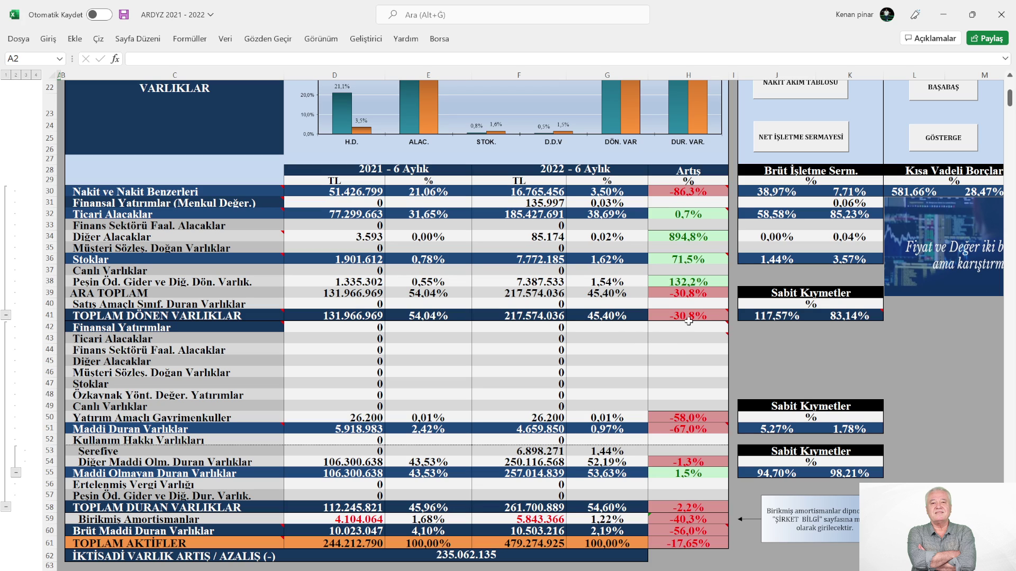
{"action": "mouse_move", "coordinate": [692, 320]}
{"action": "scroll", "coordinate": [404, 344], "scroll_direction": "down", "scroll_amount": 2}
{"action": "scroll", "coordinate": [404, 344], "scroll_direction": "down", "scroll_amount": 1}
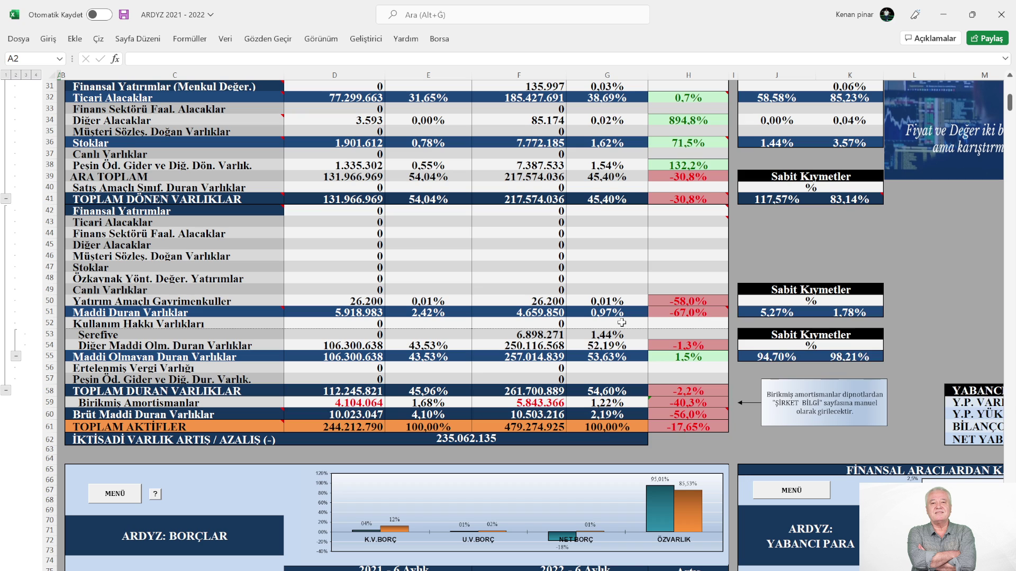
{"action": "scroll", "coordinate": [559, 310], "scroll_direction": "down", "scroll_amount": 3}
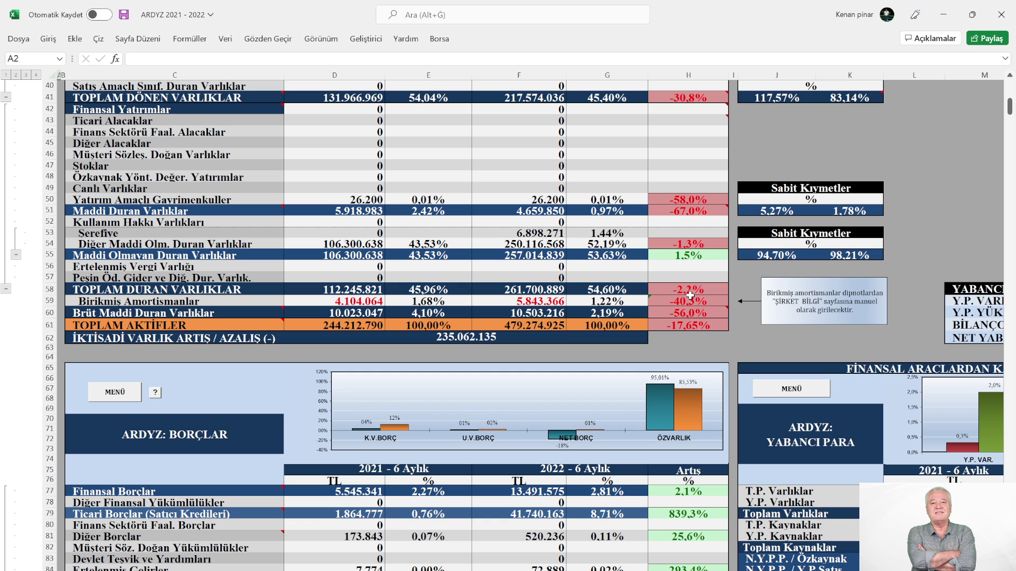
{"action": "scroll", "coordinate": [690, 295], "scroll_direction": "down", "scroll_amount": 1}
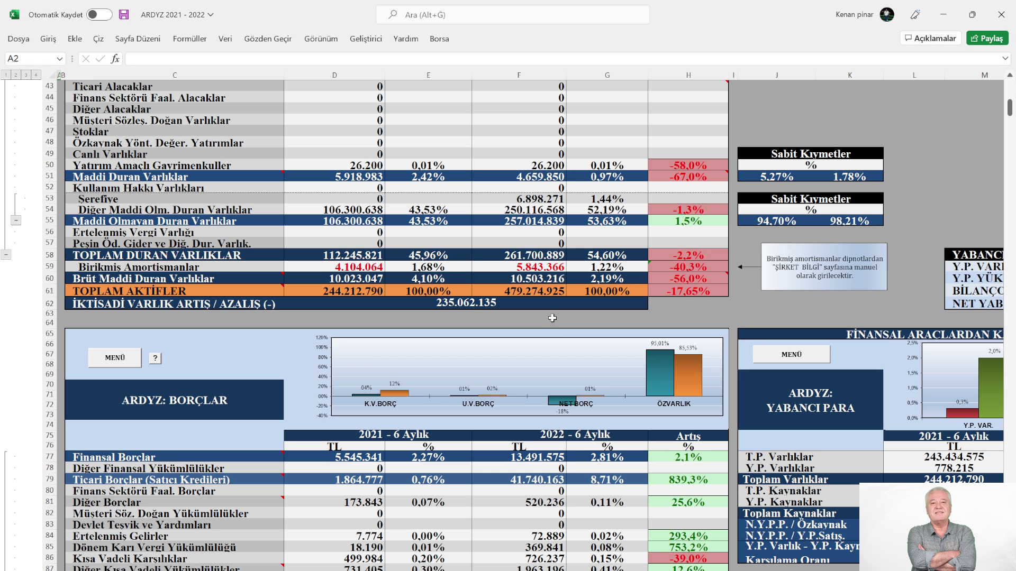
Examine the BORÇLAR table's short-term, long-term and net debts and equity, including the note on the short-term debt change
{"action": "scroll", "coordinate": [552, 318], "scroll_direction": "down", "scroll_amount": 7}
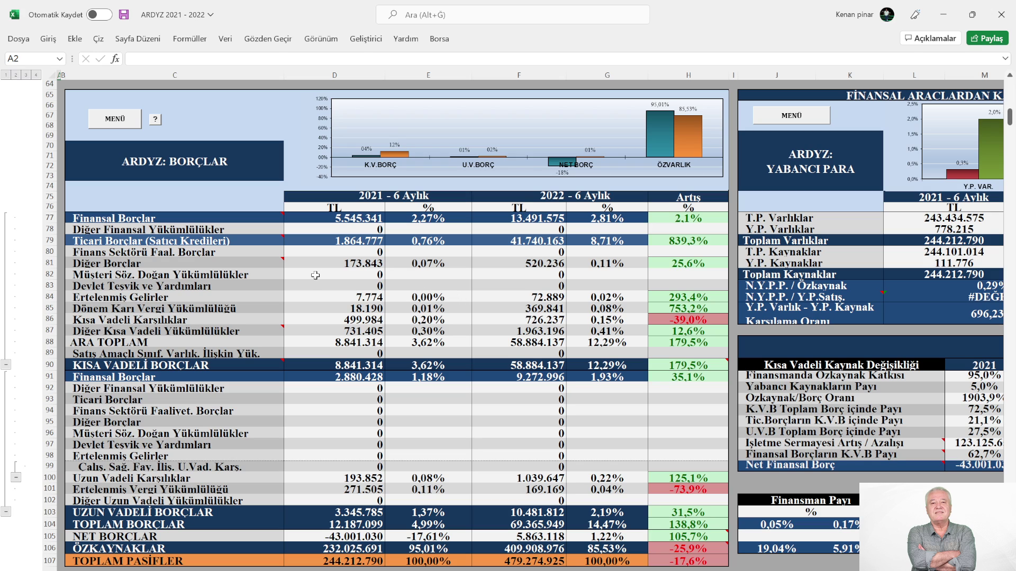
{"action": "scroll", "coordinate": [469, 365], "scroll_direction": "down", "scroll_amount": 2}
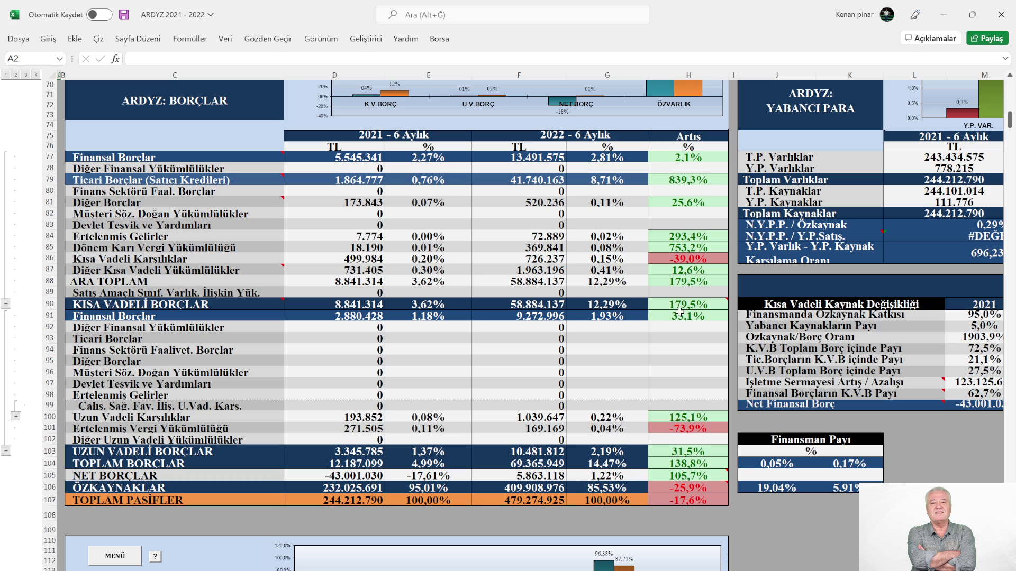
{"action": "mouse_move", "coordinate": [695, 307]}
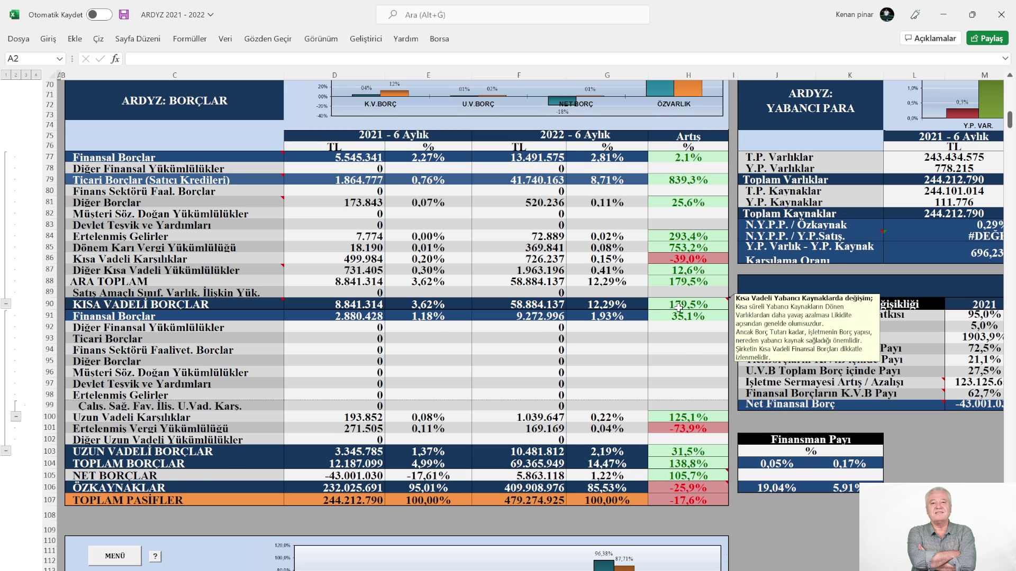
{"action": "scroll", "coordinate": [680, 311], "scroll_direction": "up", "scroll_amount": 2}
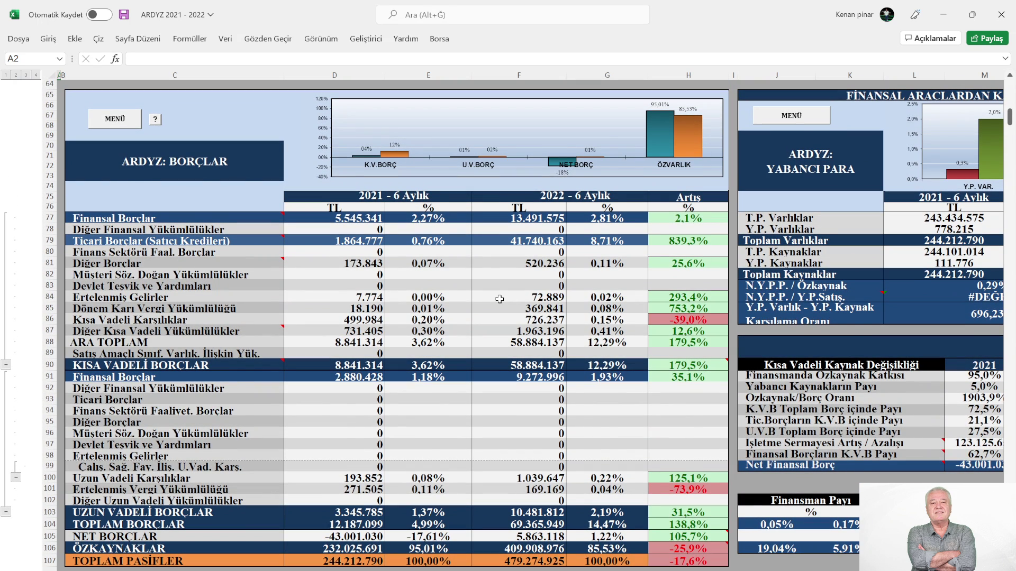
{"action": "scroll", "coordinate": [500, 299], "scroll_direction": "down", "scroll_amount": 4}
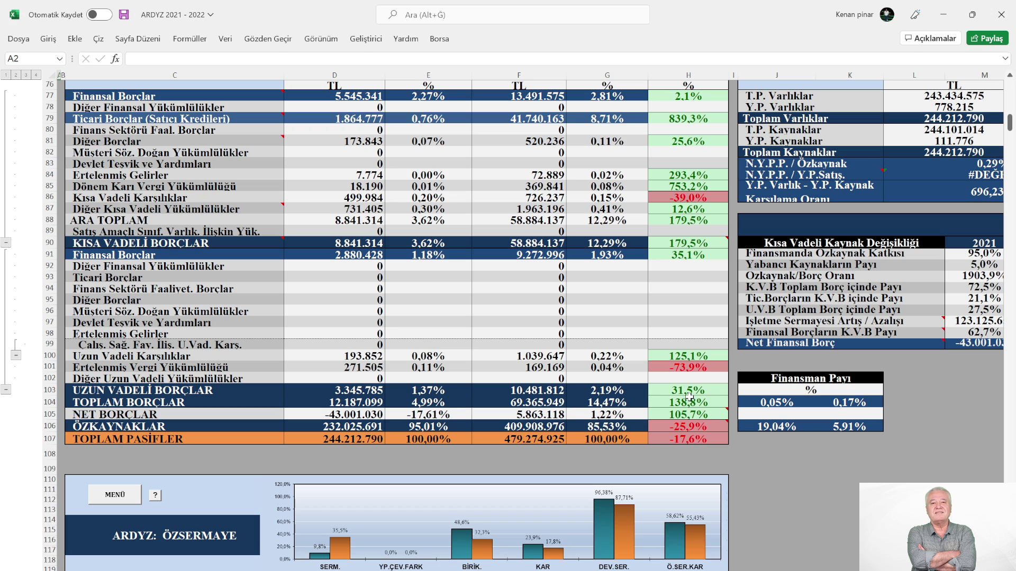
{"action": "scroll", "coordinate": [707, 395], "scroll_direction": "down", "scroll_amount": 2}
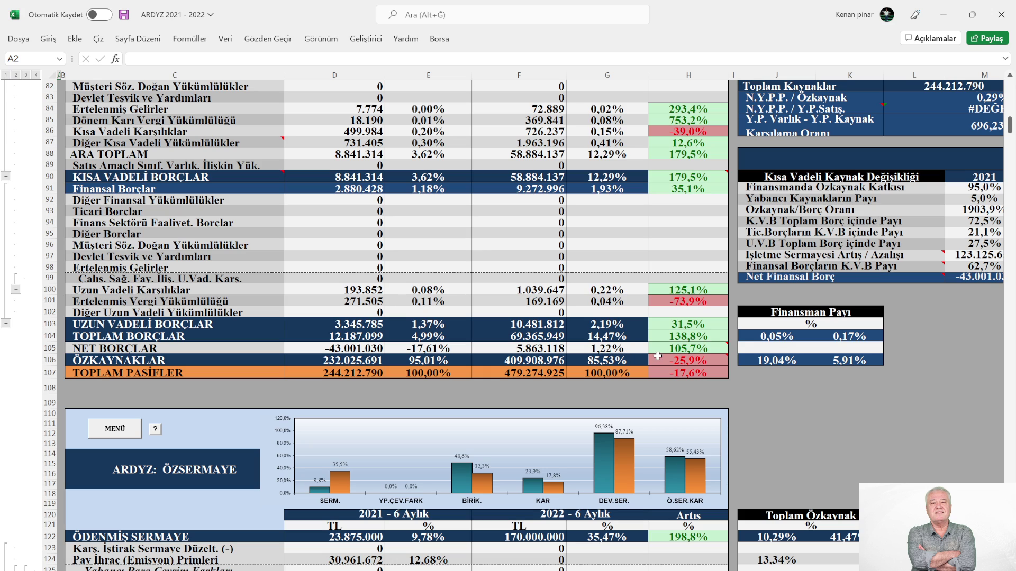
{"action": "mouse_move", "coordinate": [662, 355]}
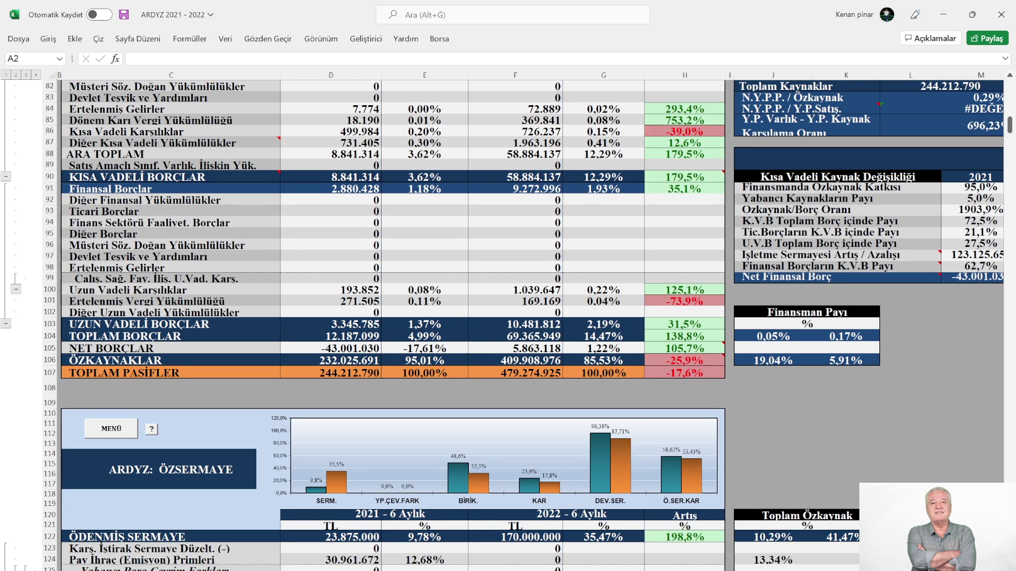
Examine the foreign currency and financing source change tables beside the debts, and return to the BORÇLAR table
{"action": "scroll", "coordinate": [529, 227], "scroll_direction": "right", "scroll_amount": 5}
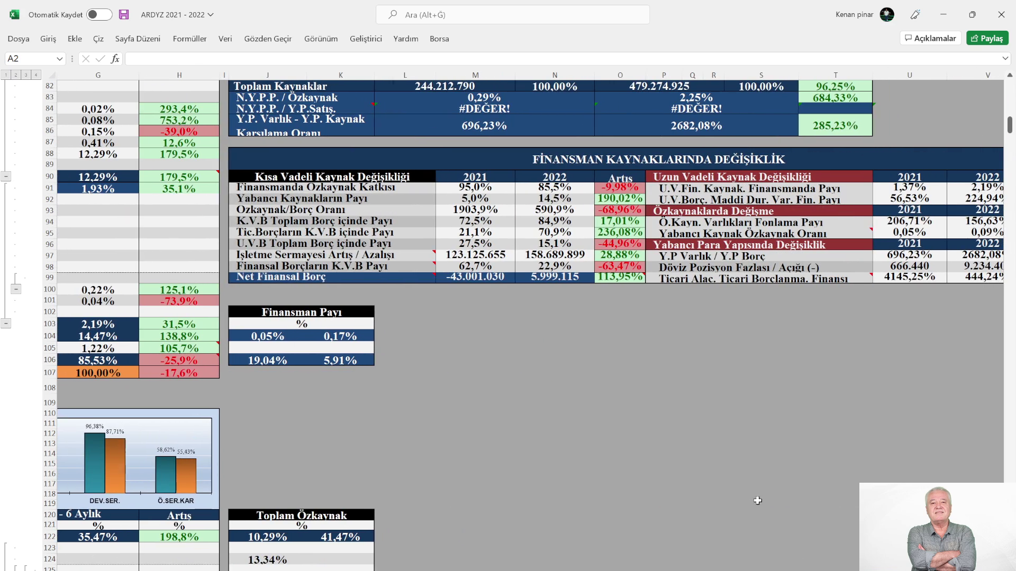
{"action": "scroll", "coordinate": [732, 471], "scroll_direction": "up", "scroll_amount": 2}
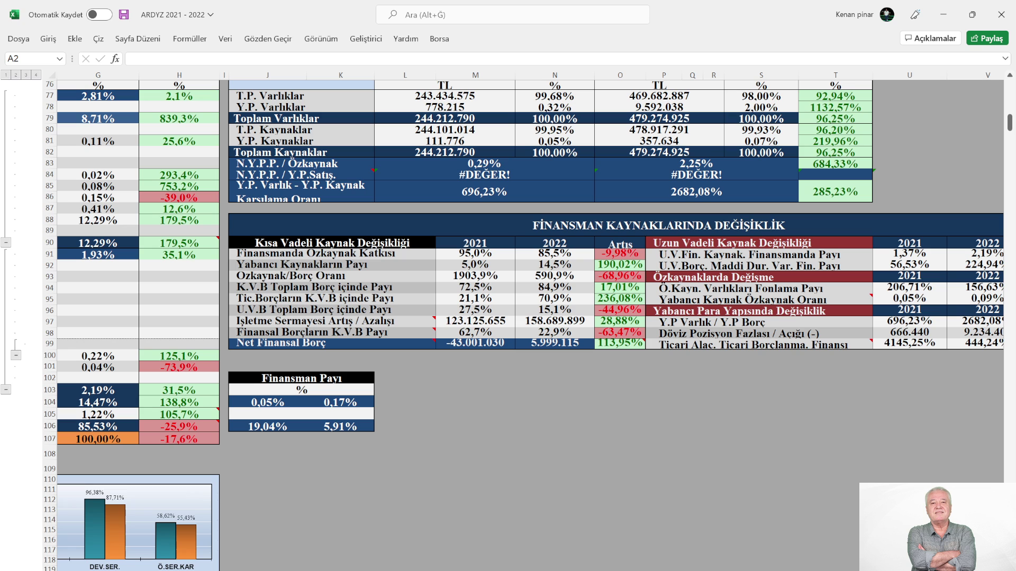
{"action": "scroll", "coordinate": [529, 228], "scroll_direction": "left", "scroll_amount": 5}
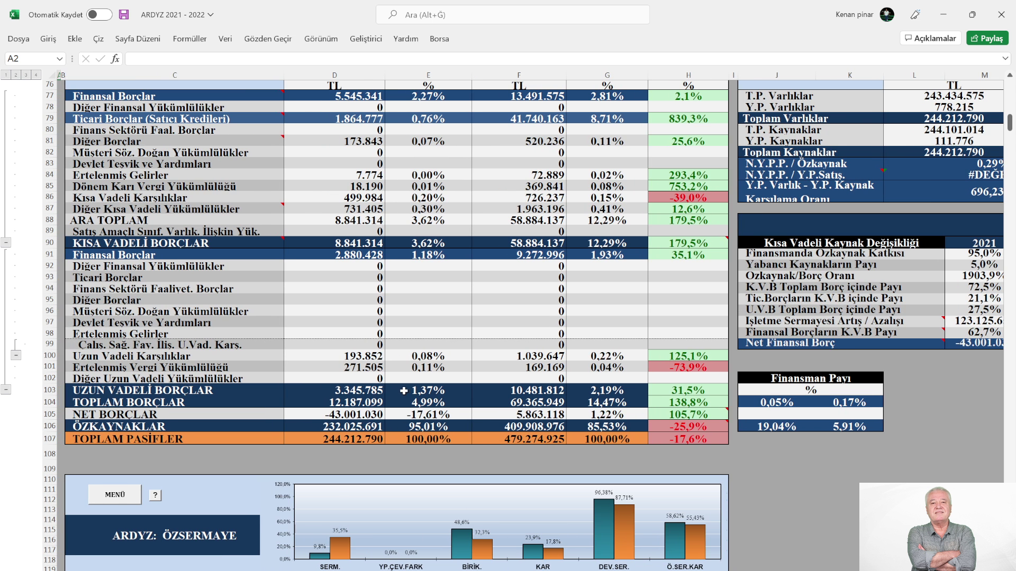
{"action": "scroll", "coordinate": [418, 365], "scroll_direction": "up", "scroll_amount": 3}
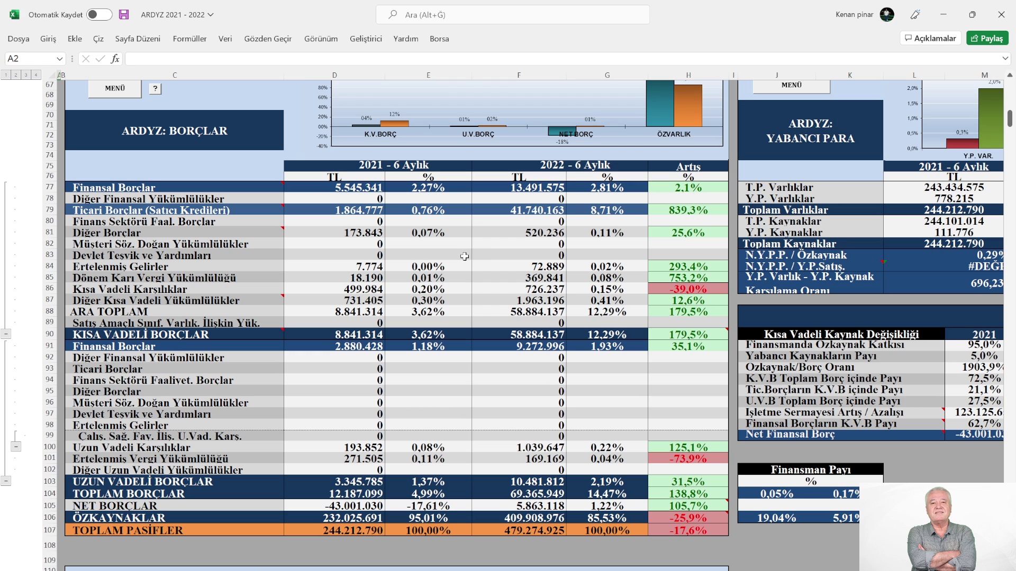
{"action": "scroll", "coordinate": [465, 256], "scroll_direction": "down", "scroll_amount": 1}
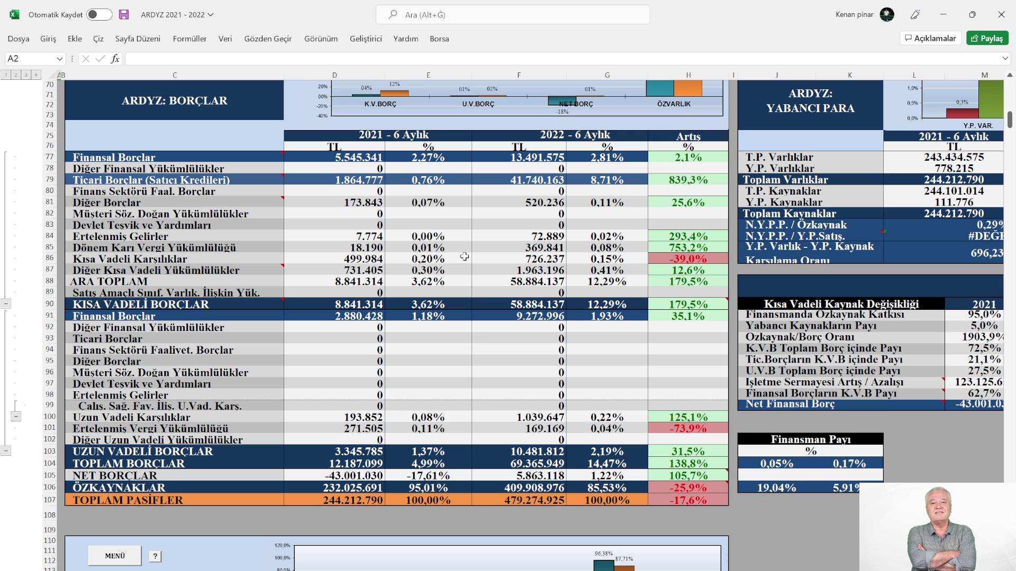
Review the debt and equity totals at the end of the BORÇLAR table and the financing source changes beside it
{"action": "scroll", "coordinate": [464, 256], "scroll_direction": "up", "scroll_amount": 1}
{"action": "scroll", "coordinate": [465, 256], "scroll_direction": "down", "scroll_amount": 1}
{"action": "scroll", "coordinate": [466, 253], "scroll_direction": "down", "scroll_amount": 2}
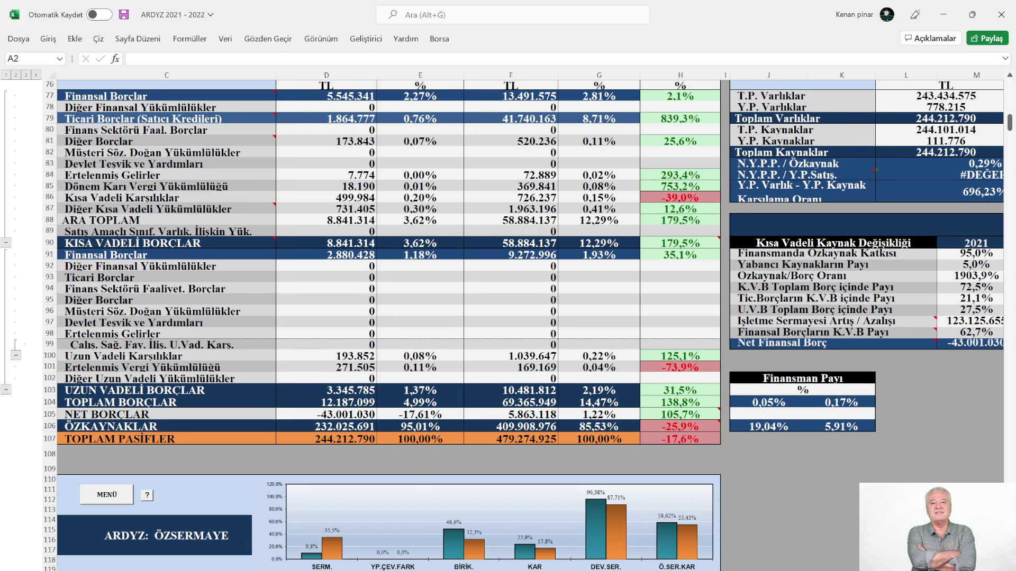
{"action": "scroll", "coordinate": [529, 318], "scroll_direction": "right", "scroll_amount": 3}
{"action": "scroll", "coordinate": [529, 318], "scroll_direction": "right", "scroll_amount": 5}
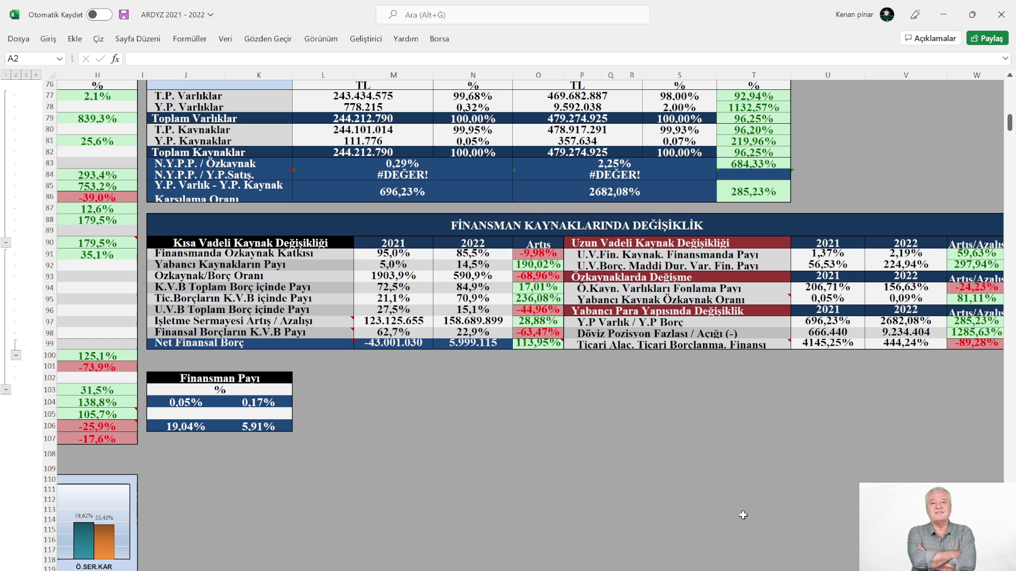
Examine the YABANCI PARA summary, chart and table for foreign currency assets, liabilities and net position in 2021 and 2022
{"action": "scroll", "coordinate": [743, 514], "scroll_direction": "up", "scroll_amount": 2}
{"action": "scroll", "coordinate": [743, 513], "scroll_direction": "up", "scroll_amount": 6}
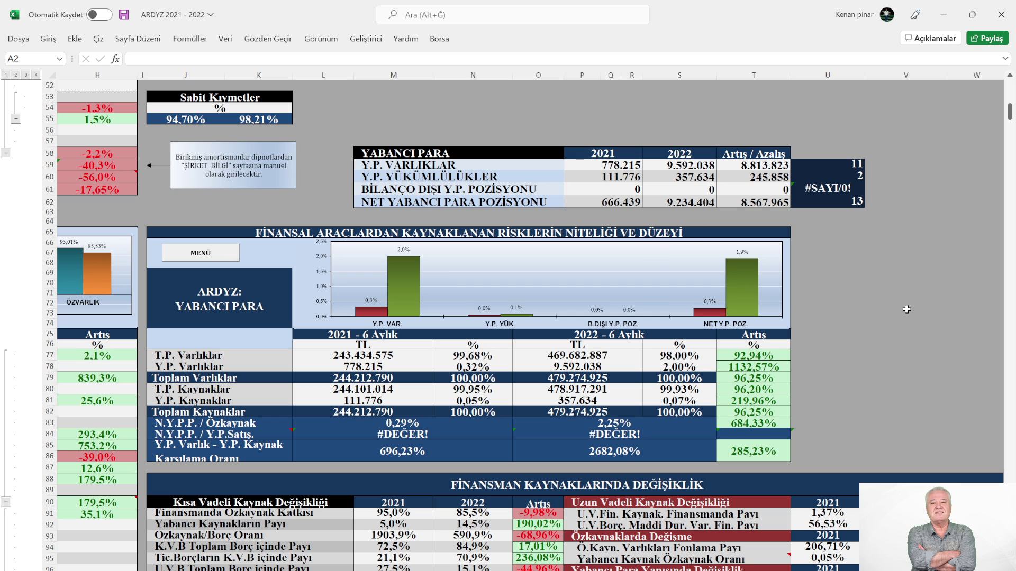
{"action": "scroll", "coordinate": [907, 309], "scroll_direction": "down", "scroll_amount": 1}
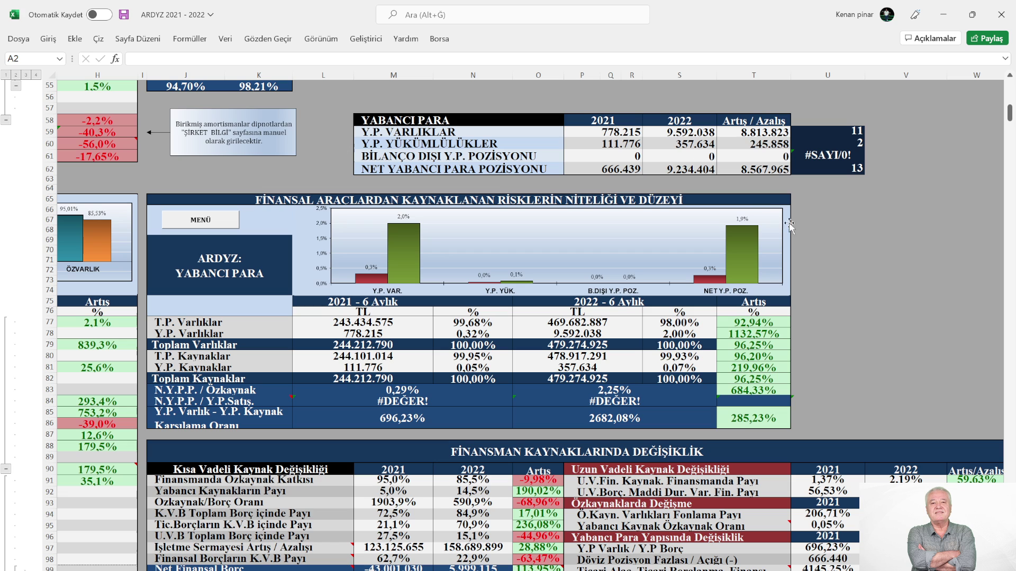
{"action": "scroll", "coordinate": [829, 245], "scroll_direction": "down", "scroll_amount": 1}
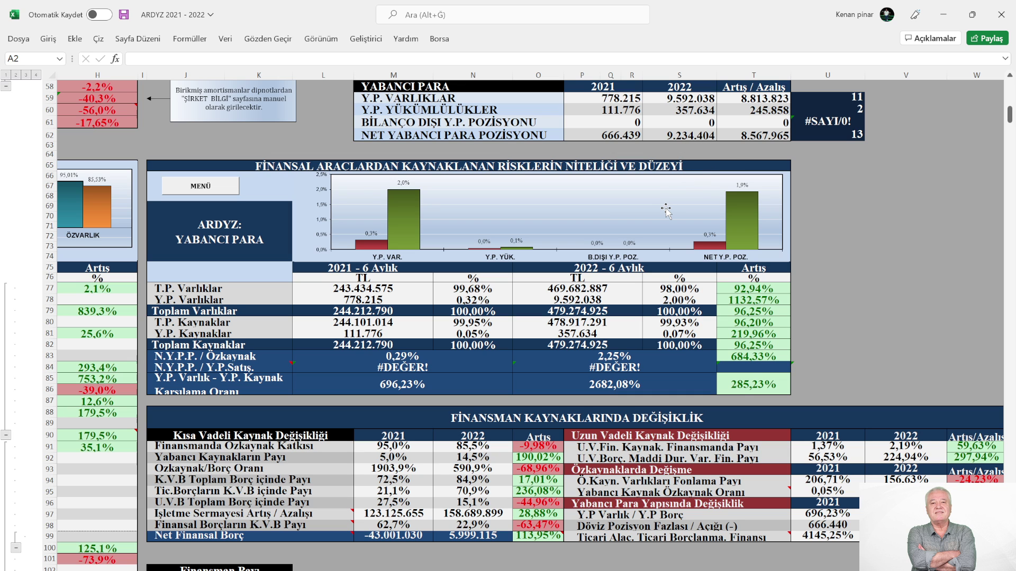
{"action": "scroll", "coordinate": [666, 209], "scroll_direction": "down", "scroll_amount": 3}
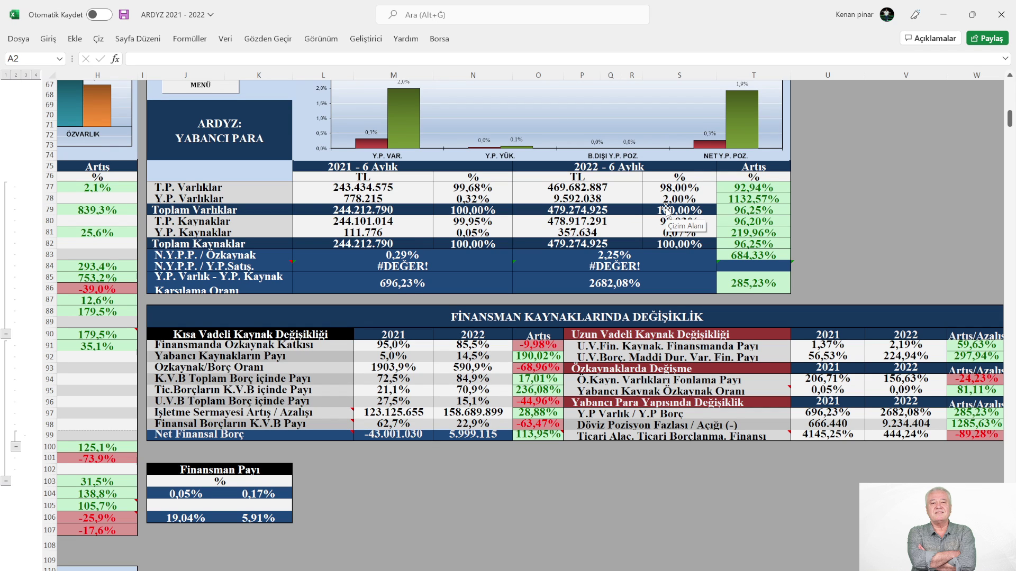
{"action": "scroll", "coordinate": [666, 209], "scroll_direction": "down", "scroll_amount": 1}
{"action": "scroll", "coordinate": [754, 138], "scroll_direction": "up", "scroll_amount": 2}
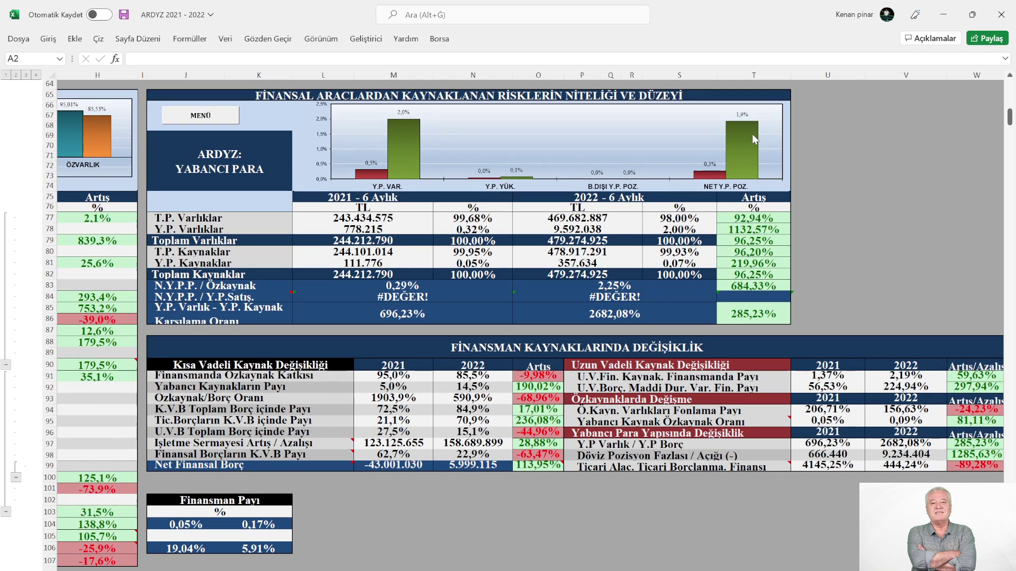
{"action": "scroll", "coordinate": [454, 361], "scroll_direction": "down", "scroll_amount": 1}
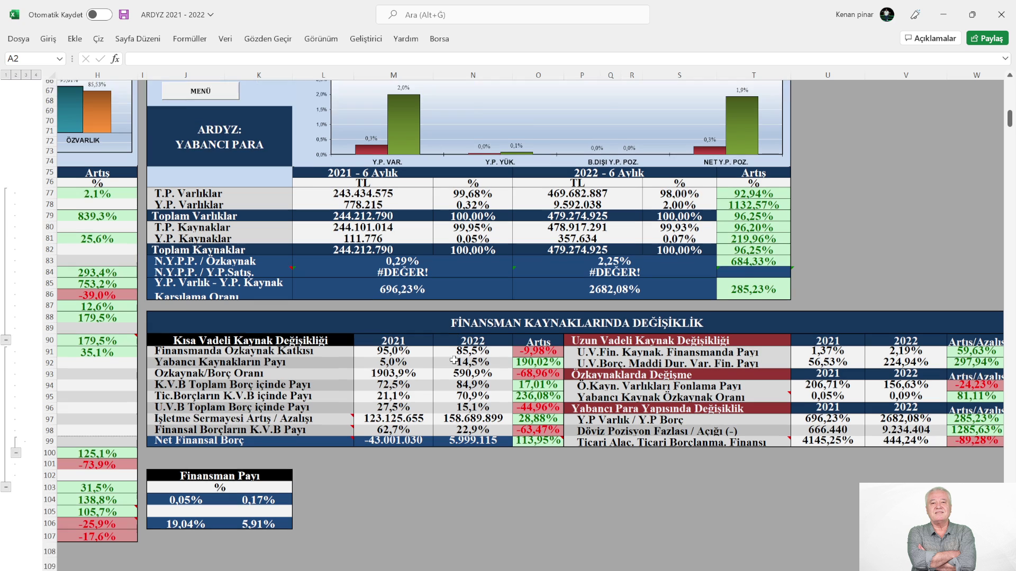
Examine the FİNANSMAN KAYNAKLARINDA DEĞİŞİKLİK table's equity contribution, debt shares, working capital and Net Finansal Borç rows
{"action": "scroll", "coordinate": [454, 361], "scroll_direction": "down", "scroll_amount": 2}
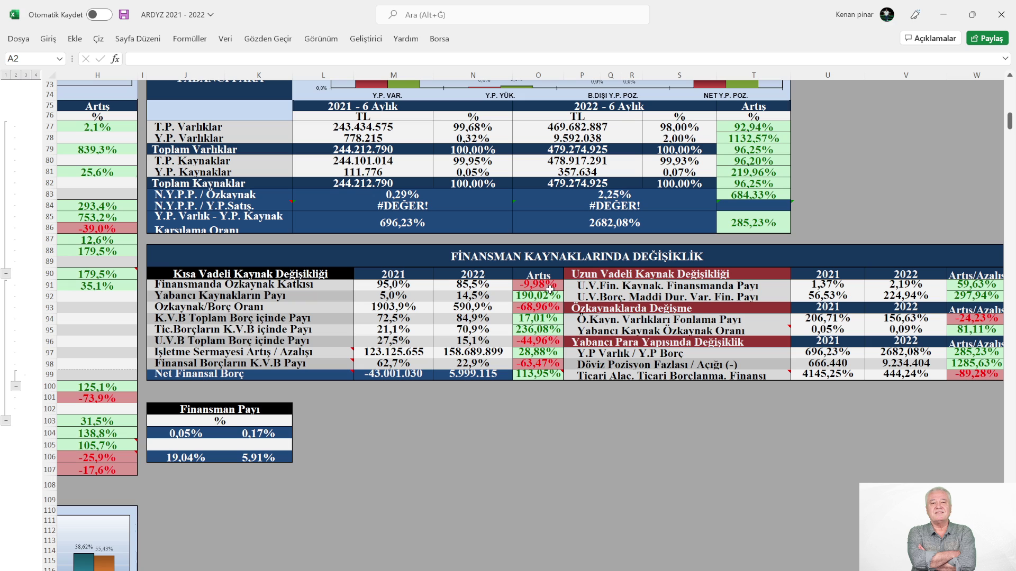
{"action": "scroll", "coordinate": [528, 313], "scroll_direction": "down", "scroll_amount": 1}
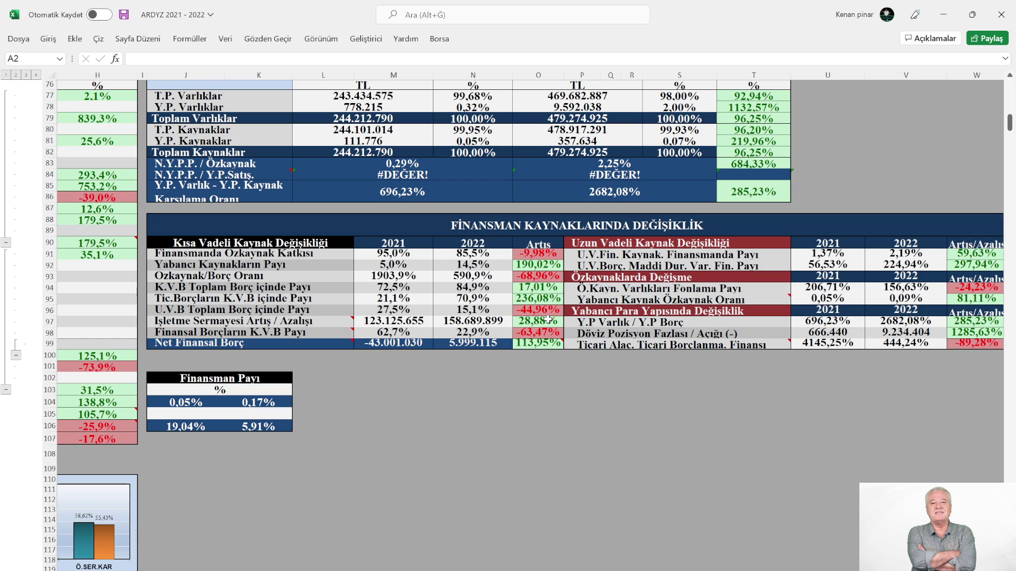
{"action": "mouse_move", "coordinate": [266, 340]}
Compare the BORÇLAR table and chart with the Net Finansal Borç row, including the note on its formula
{"action": "scroll", "coordinate": [529, 265], "scroll_direction": "left", "scroll_amount": 5}
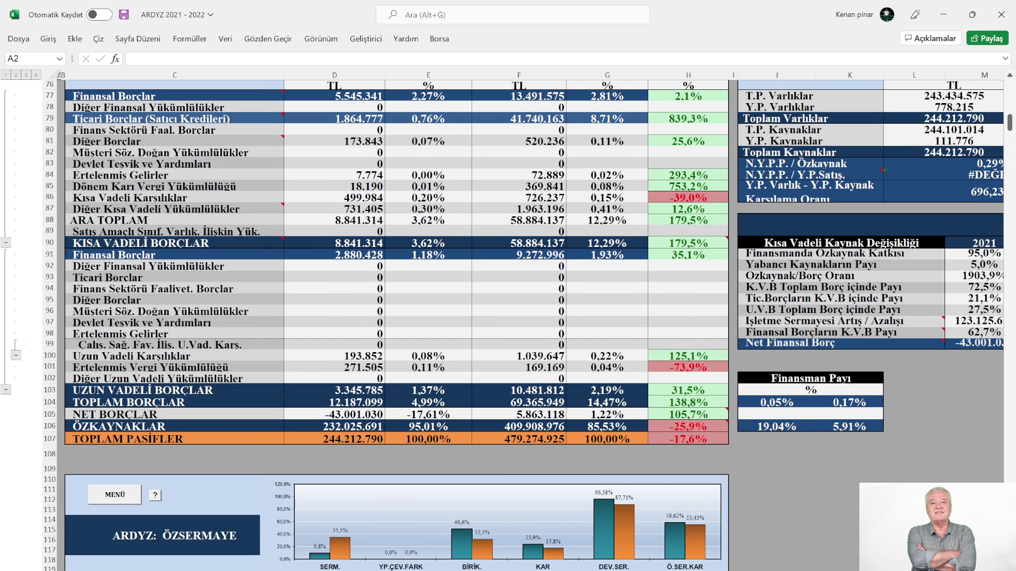
{"action": "scroll", "coordinate": [418, 334], "scroll_direction": "up", "scroll_amount": 2}
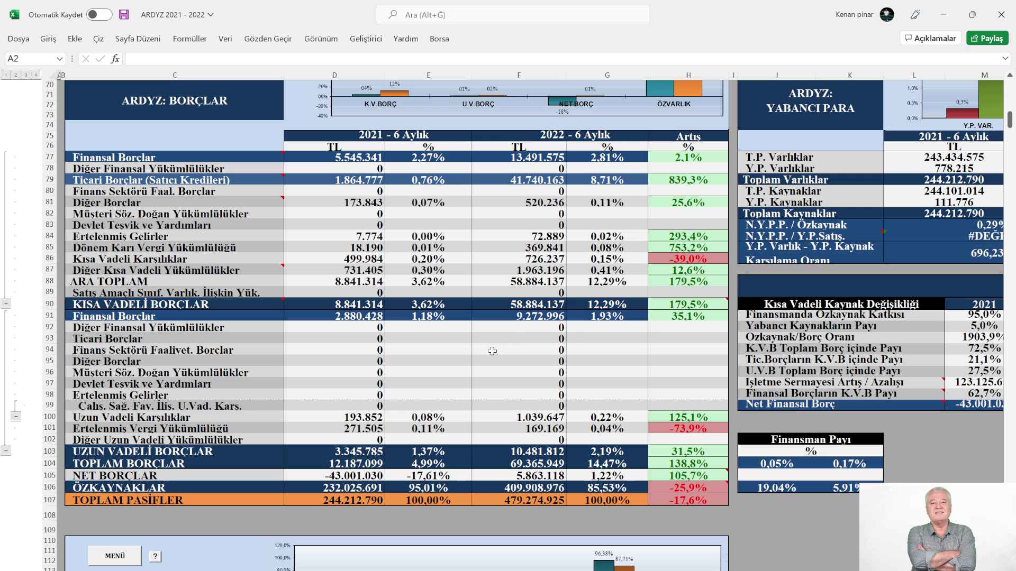
{"action": "scroll", "coordinate": [489, 352], "scroll_direction": "up", "scroll_amount": 2}
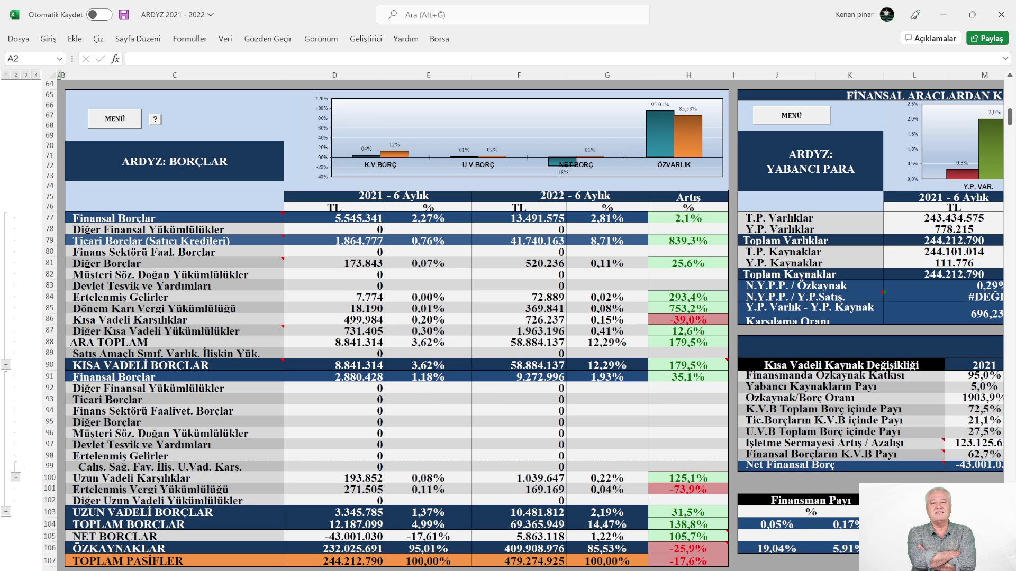
{"action": "scroll", "coordinate": [529, 317], "scroll_direction": "right", "scroll_amount": 5}
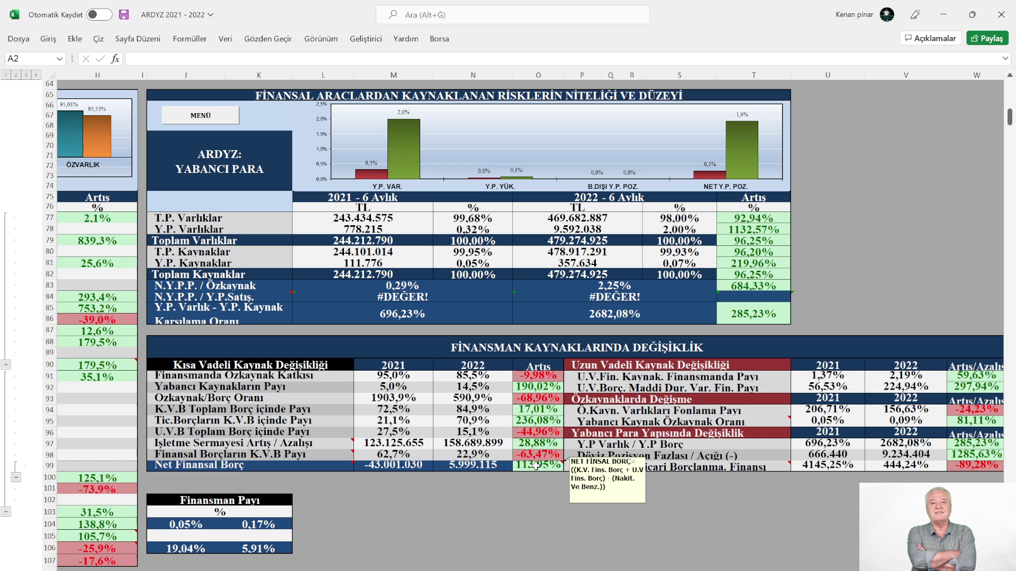
{"action": "scroll", "coordinate": [514, 521], "scroll_direction": "down", "scroll_amount": 4}
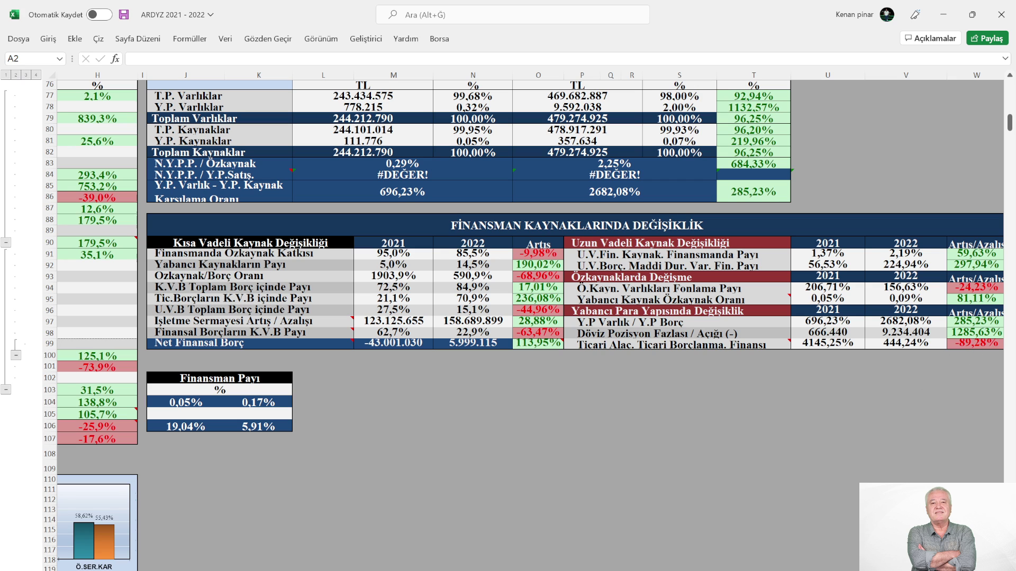
Examine the ÖZSERMAYE table's paid-in capital, reserves, accumulated profits and total equity, along with the BİLANÇO DENGESİ check
{"action": "scroll", "coordinate": [529, 264], "scroll_direction": "left", "scroll_amount": 10}
{"action": "scroll", "coordinate": [456, 503], "scroll_direction": "down", "scroll_amount": 8}
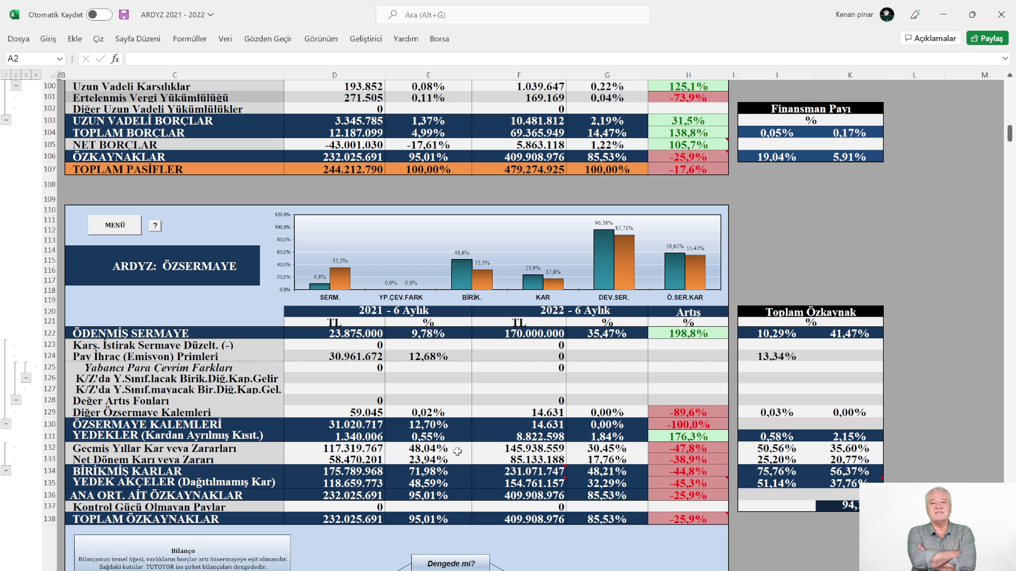
{"action": "scroll", "coordinate": [457, 452], "scroll_direction": "down", "scroll_amount": 1}
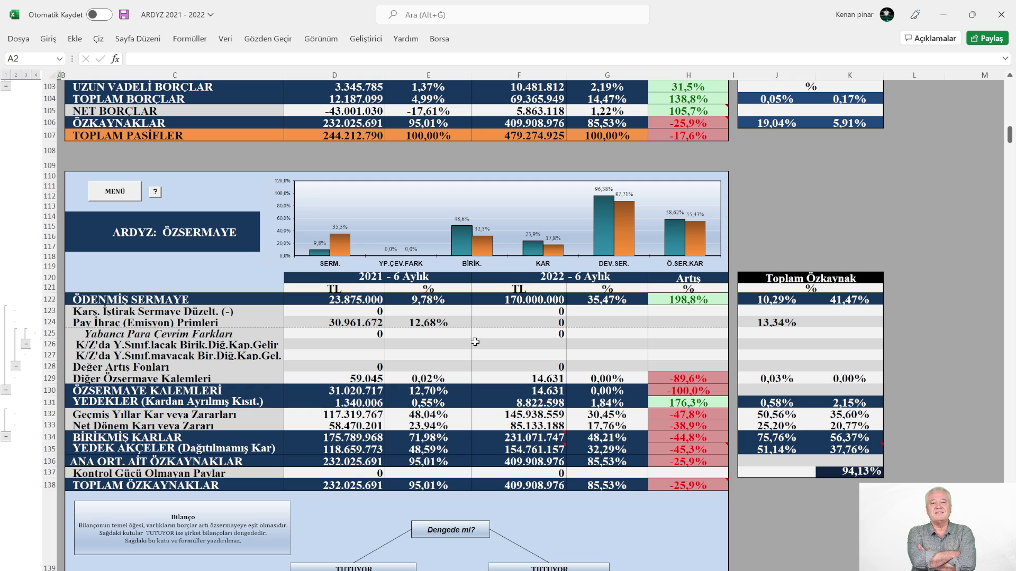
{"action": "scroll", "coordinate": [476, 338], "scroll_direction": "down", "scroll_amount": 1}
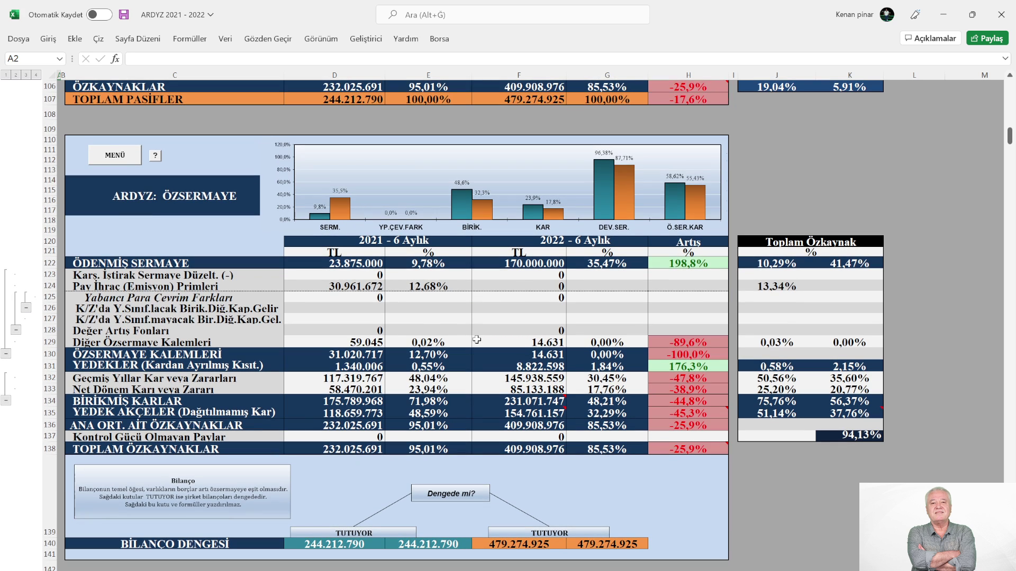
{"action": "scroll", "coordinate": [477, 340], "scroll_direction": "down", "scroll_amount": 1}
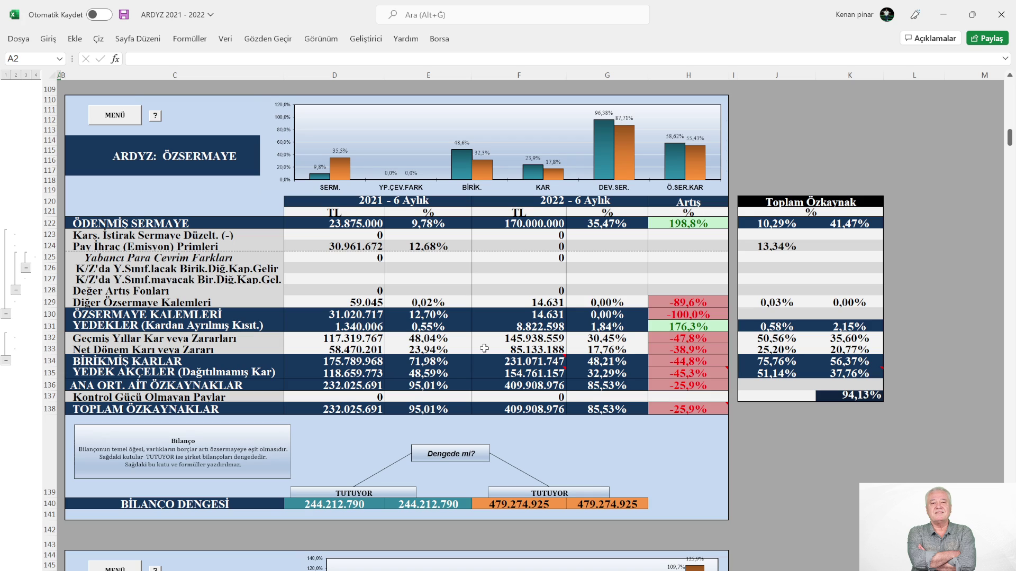
{"action": "mouse_move", "coordinate": [478, 362]}
{"action": "scroll", "coordinate": [793, 453], "scroll_direction": "up", "scroll_amount": 1}
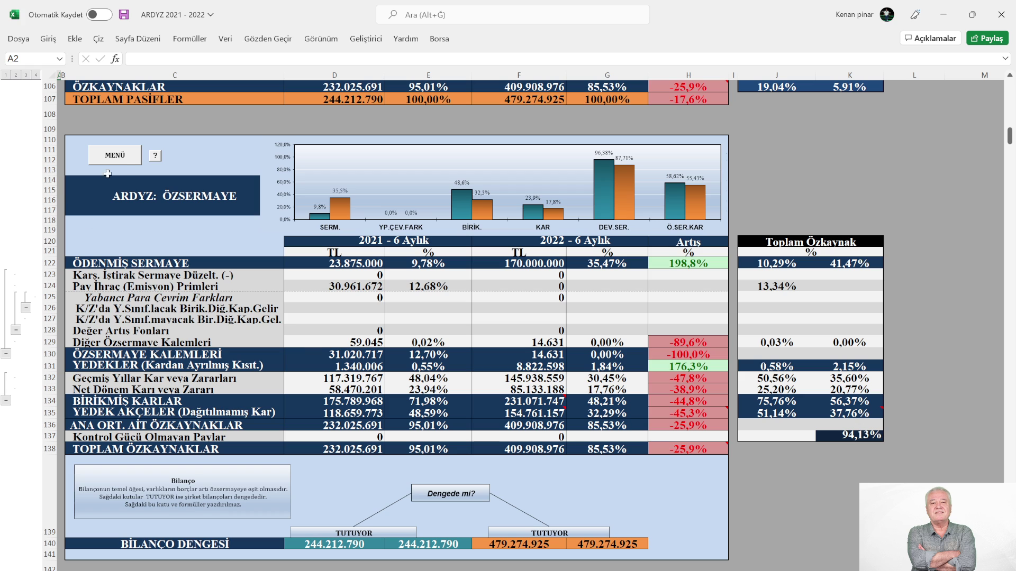
Return to the main menu, open the O.K.O. results and examine the company and shareholder profitability breakdowns for 2021 and 2022
{"action": "left_click", "coordinate": [106, 158]}
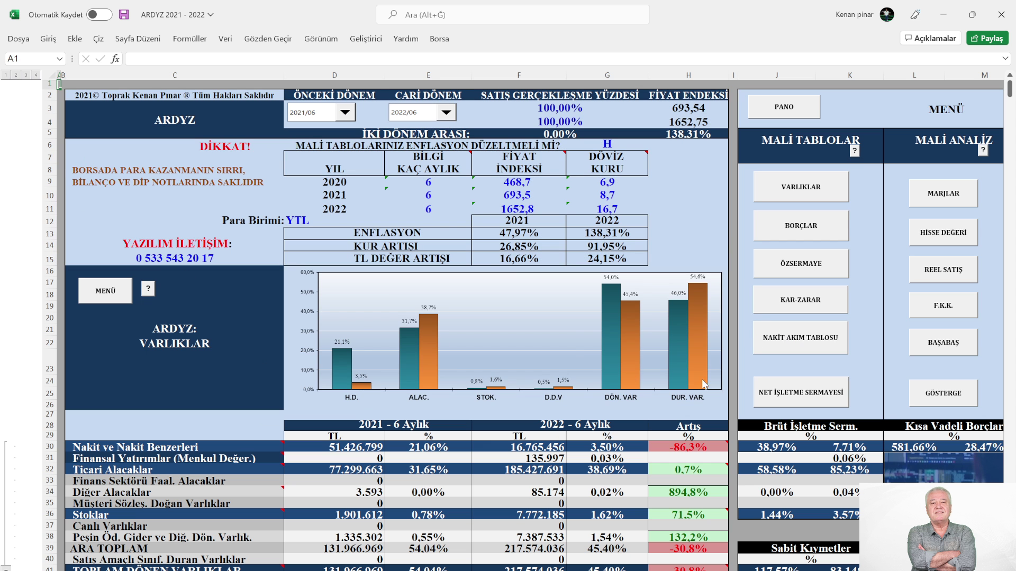
{"action": "left_click", "coordinate": [794, 109]}
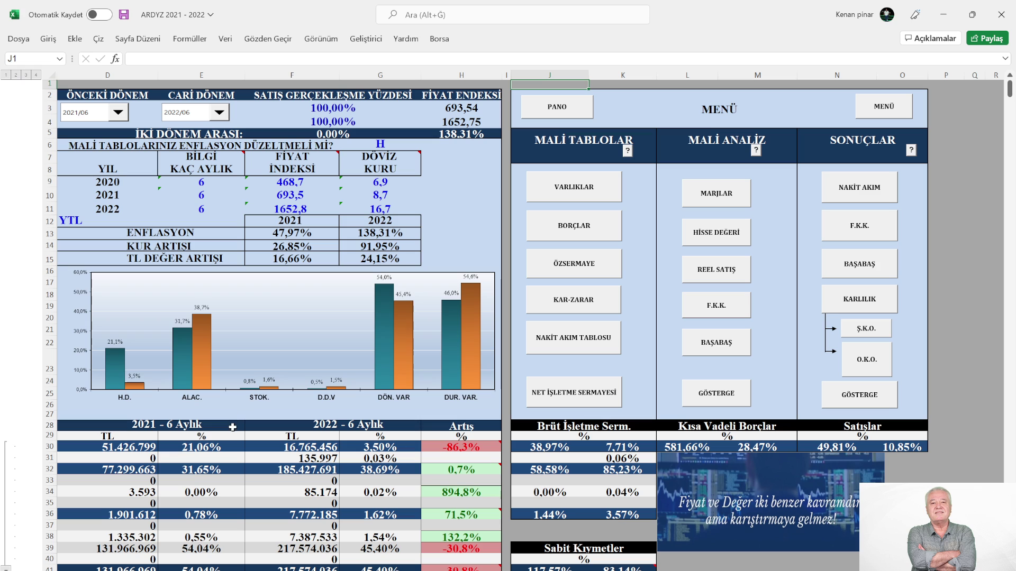
{"action": "left_click", "coordinate": [868, 364]}
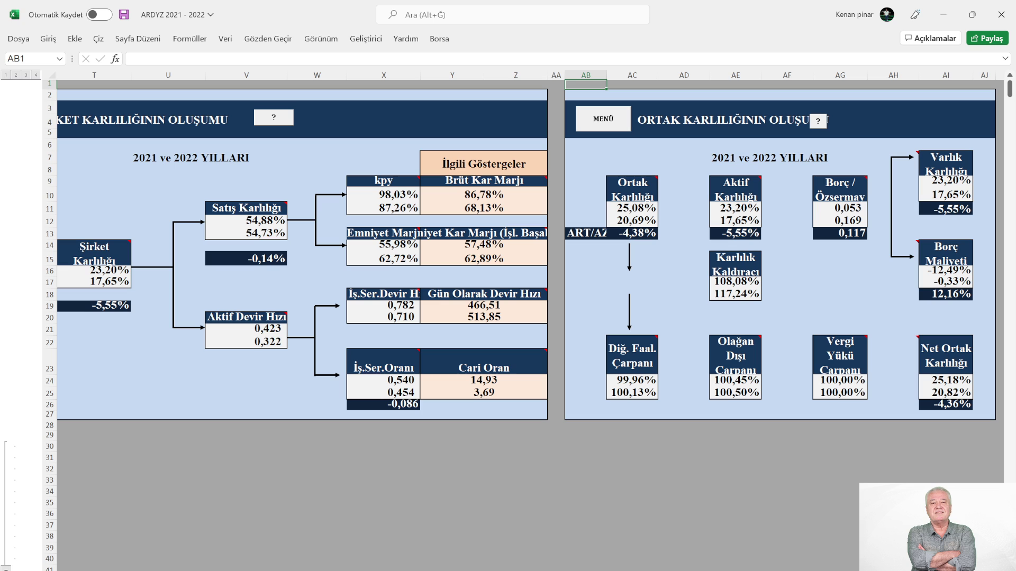
{"action": "scroll", "coordinate": [441, 458], "scroll_direction": "left", "scroll_amount": 3}
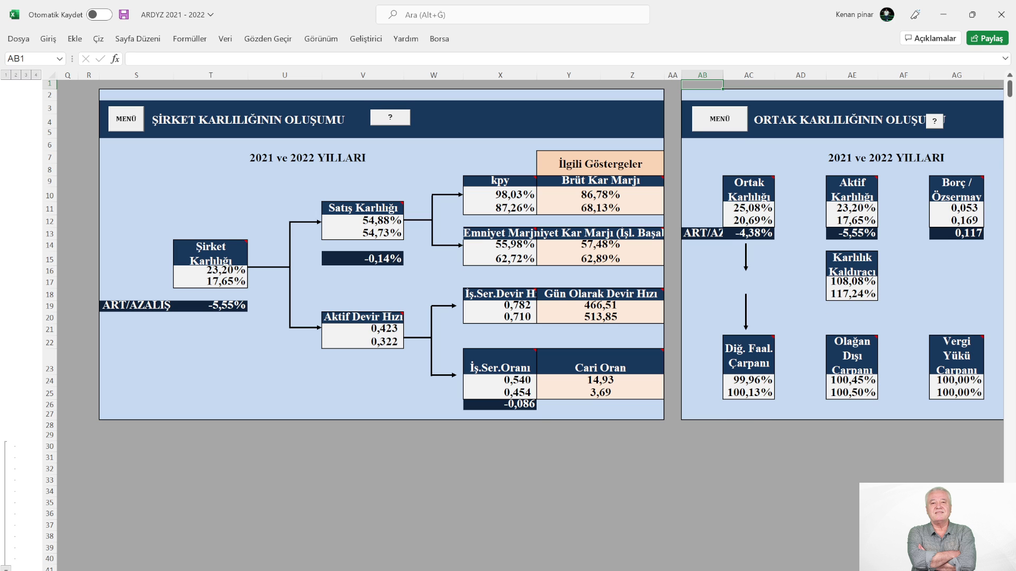
{"action": "scroll", "coordinate": [529, 243], "scroll_direction": "right", "scroll_amount": 5}
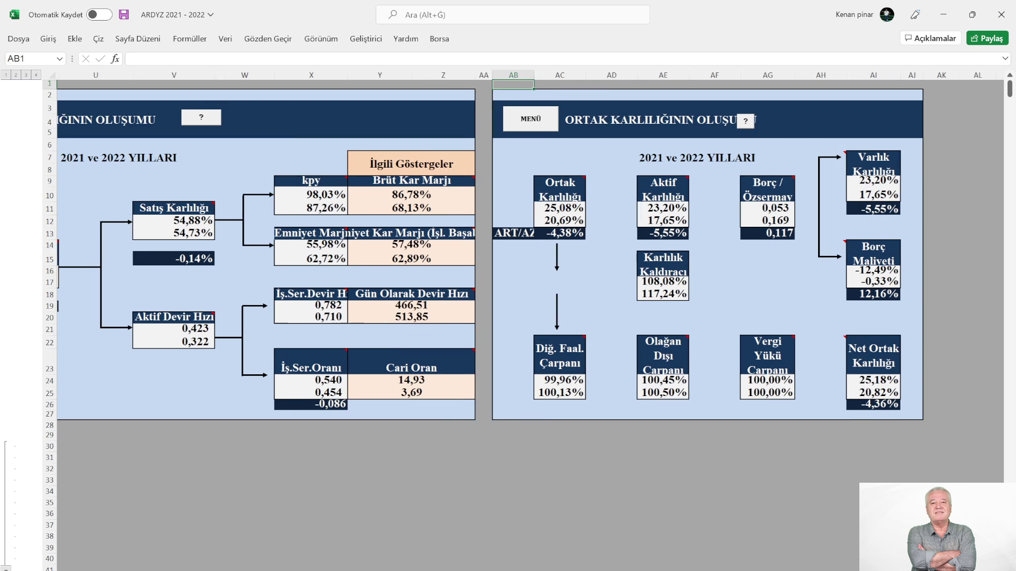
{"action": "scroll", "coordinate": [529, 243], "scroll_direction": "right", "scroll_amount": 2}
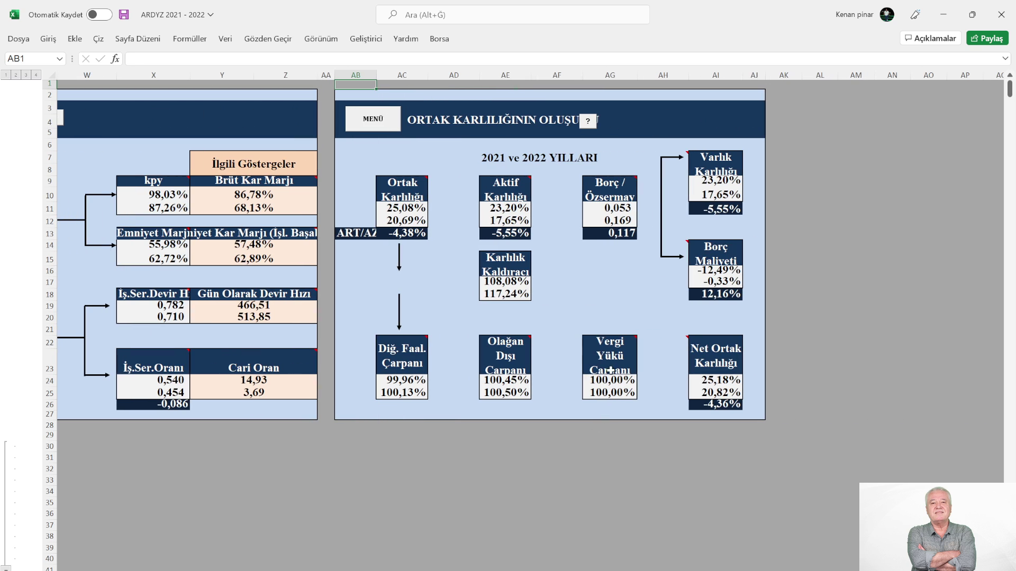